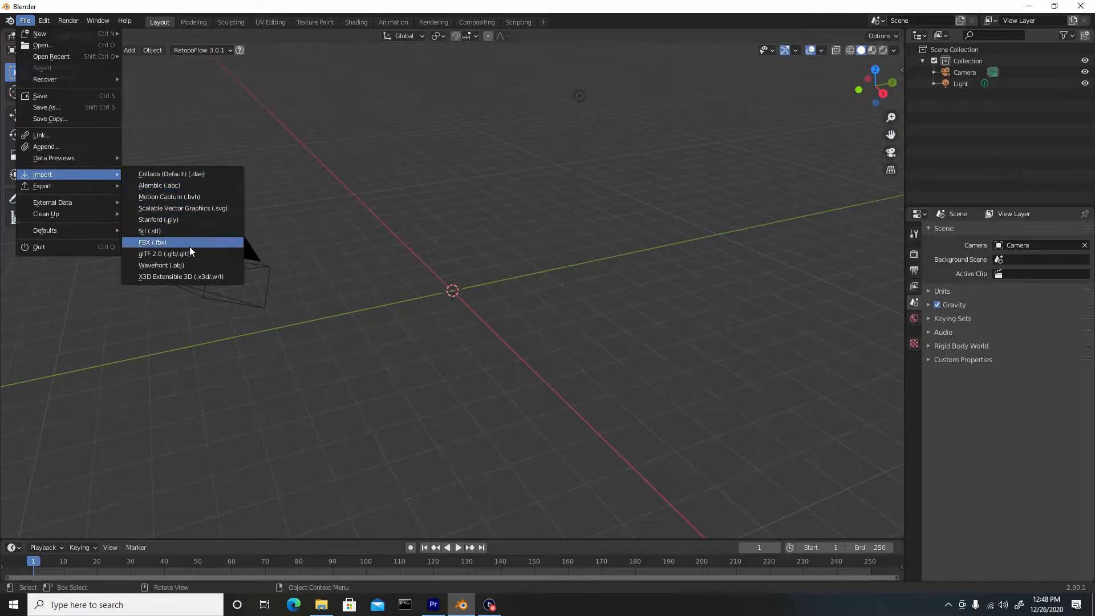
# Step: Import the high-poly door frame from doorframe_high.obj in the High Poly folder
pyautogui.click(186, 263)
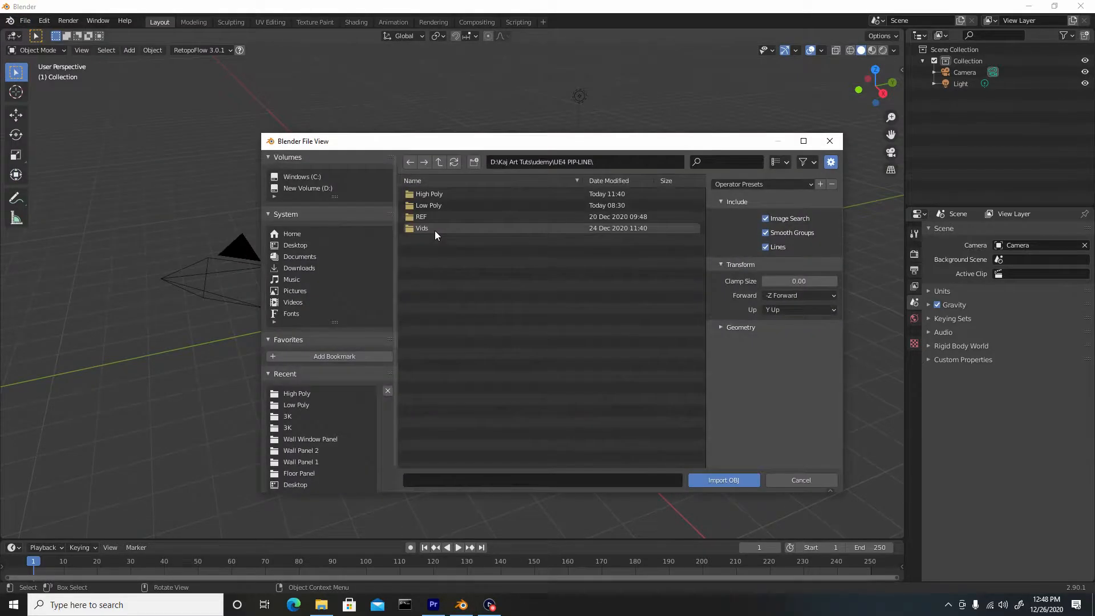
pyautogui.doubleClick(432, 194)
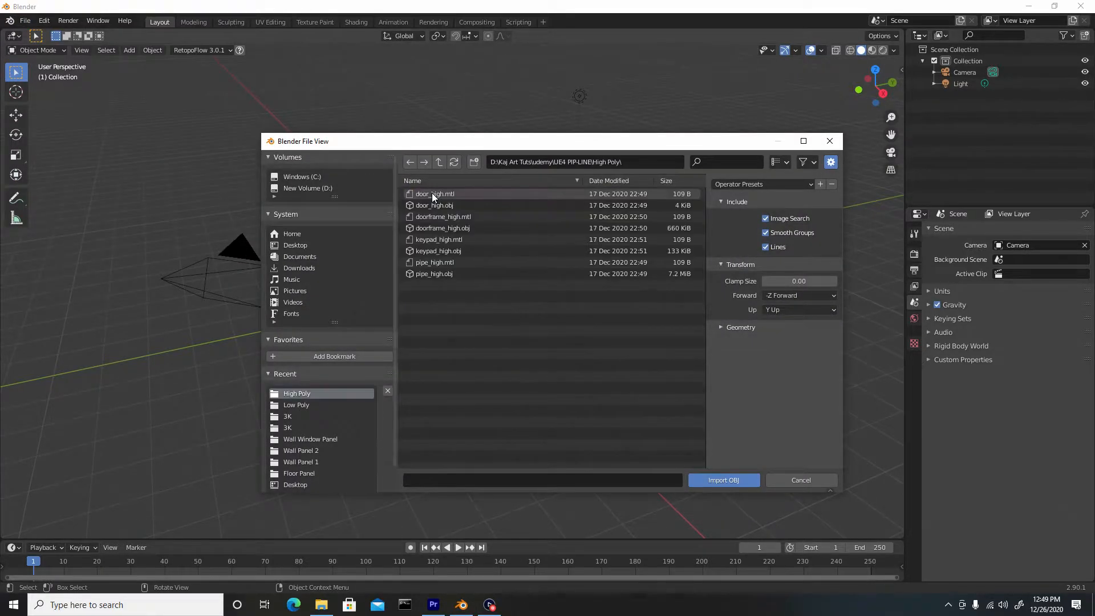
pyautogui.click(445, 228)
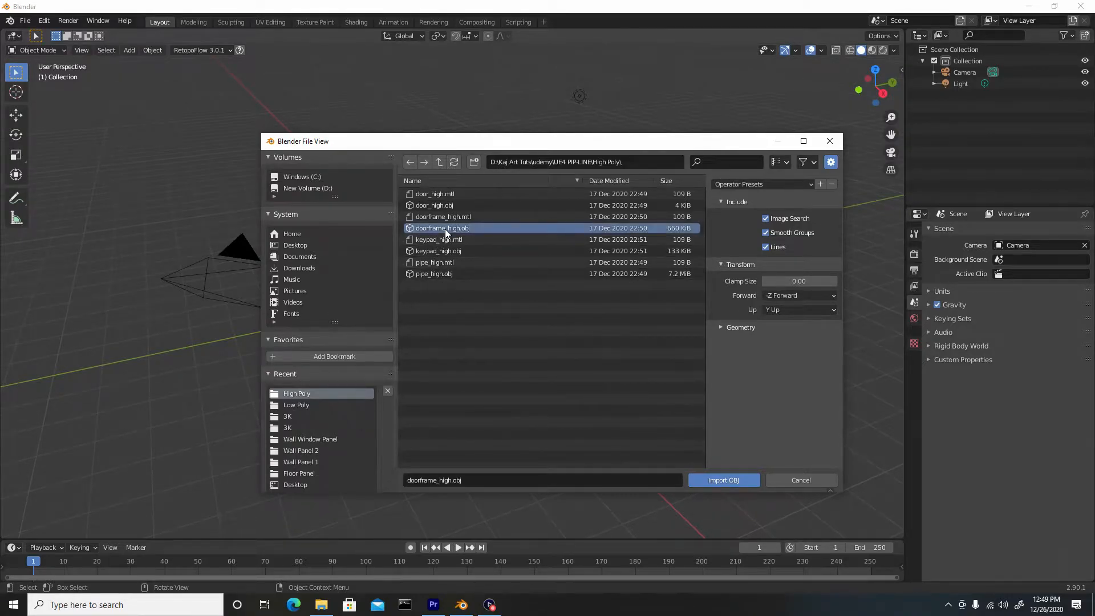
pyautogui.click(713, 480)
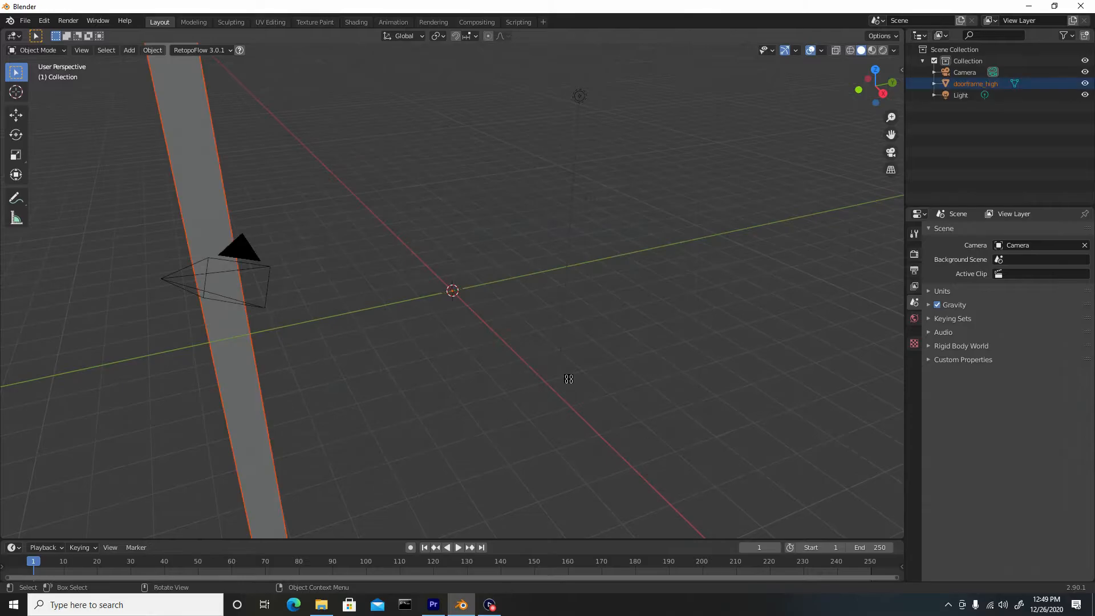
pyautogui.scroll(-10, 371, 282)
pyautogui.moveTo(343, 270); pyautogui.dragTo(557, 283, button='middle')
pyautogui.scroll(3, 551, 286)
pyautogui.scroll(-2, 550, 287)
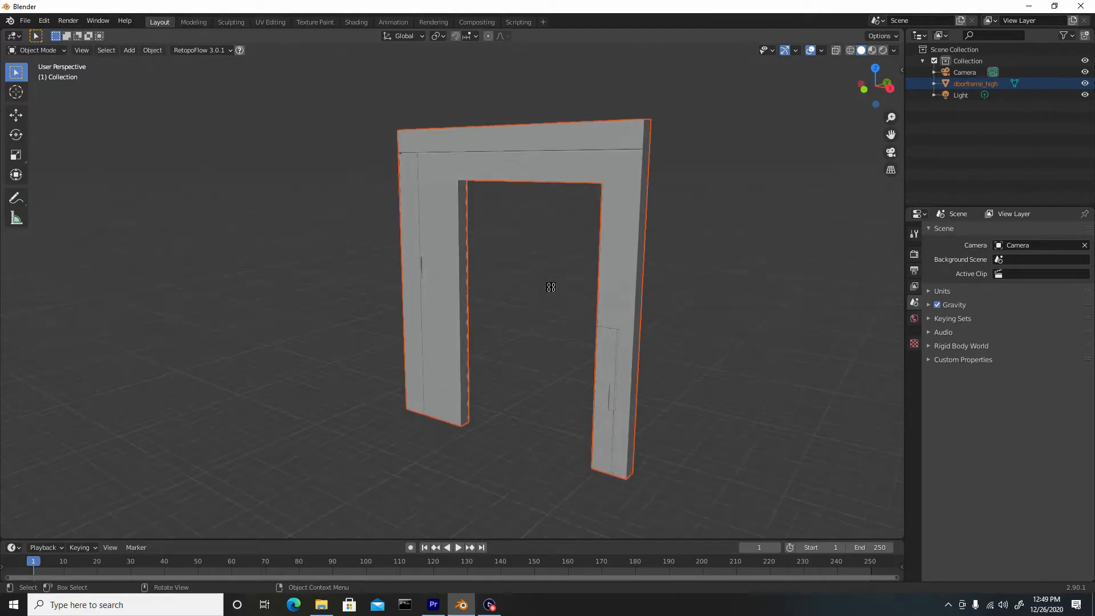
# Step: Check the viewport's clip start and clip end distances in the view settings
pyautogui.press('n')
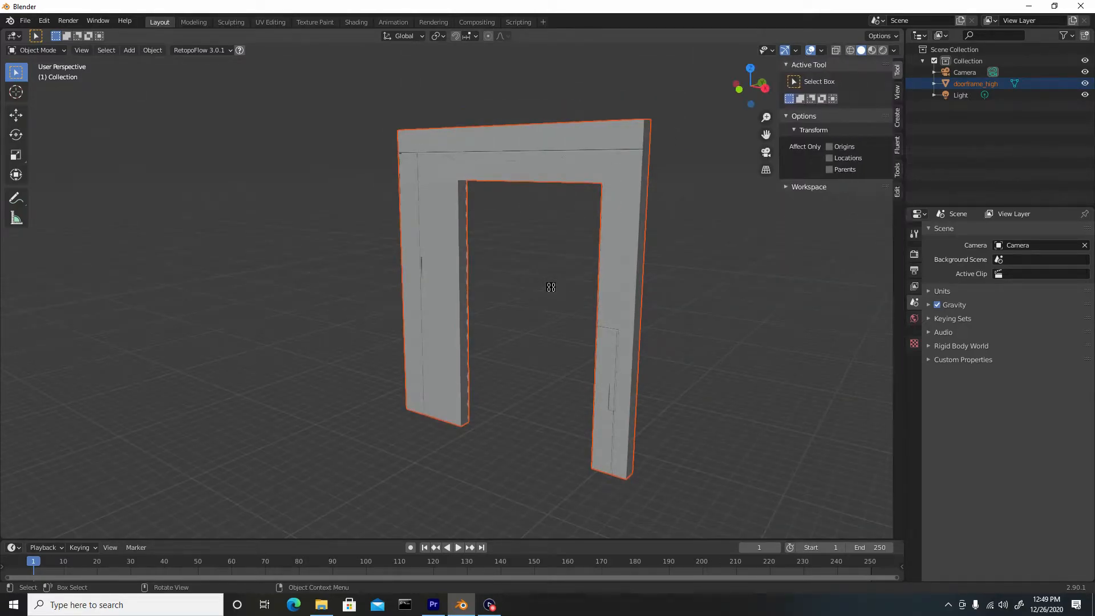
pyautogui.click(897, 91)
pyautogui.click(854, 106)
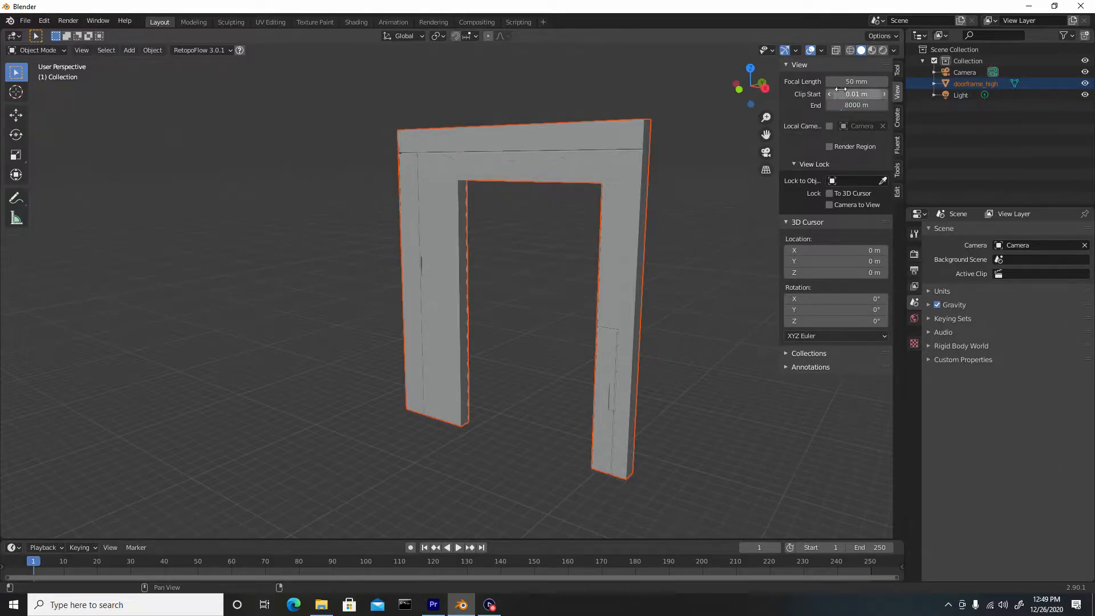
pyautogui.press('n')
pyautogui.moveTo(716, 190); pyautogui.dragTo(696, 227, button='middle')
# Step: Add a mesh cube and scale it uniformly by 200
pyautogui.hotkey('shift', 'a')
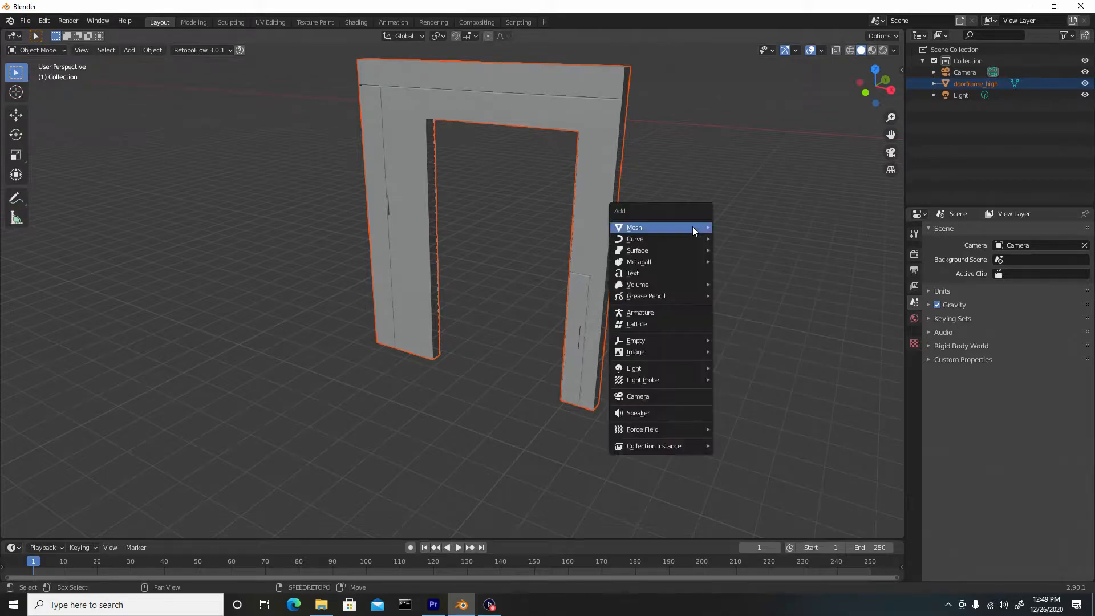
pyautogui.moveTo(692, 227)
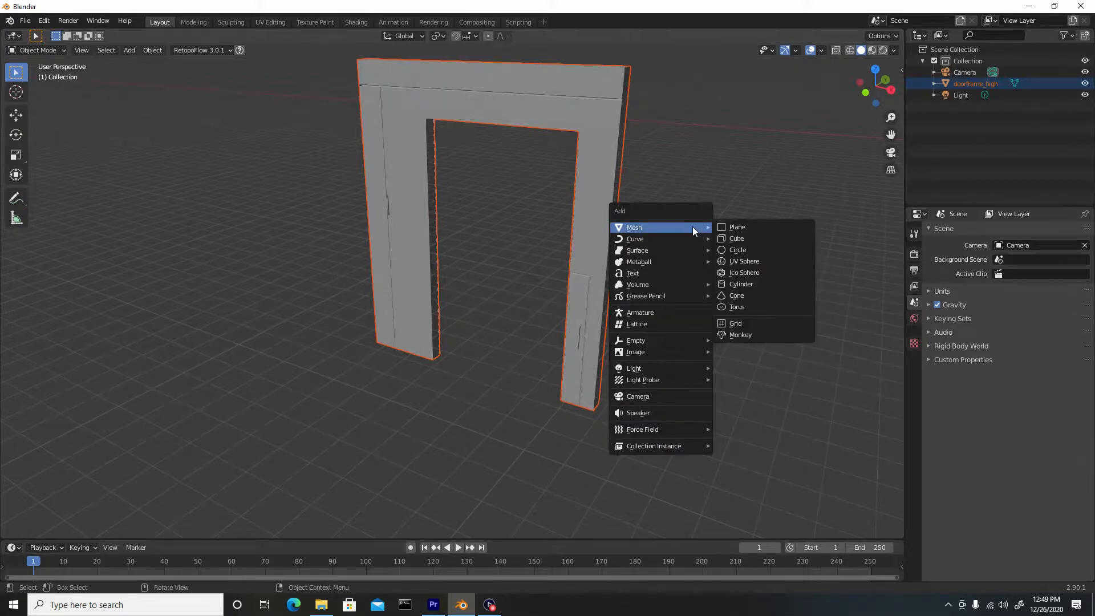
pyautogui.click(750, 239)
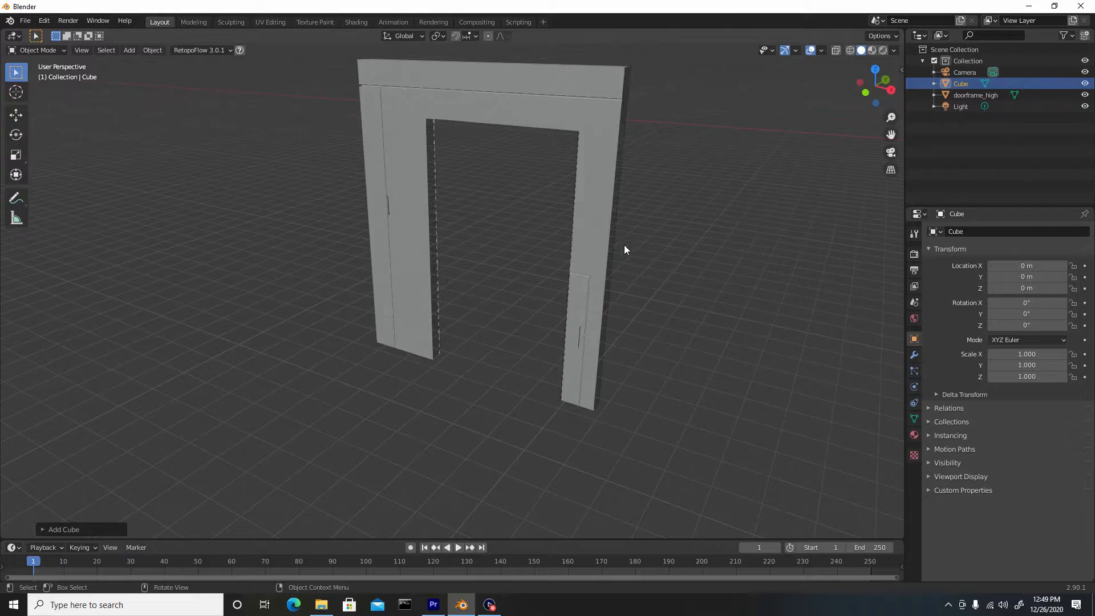
pyautogui.write('s200')
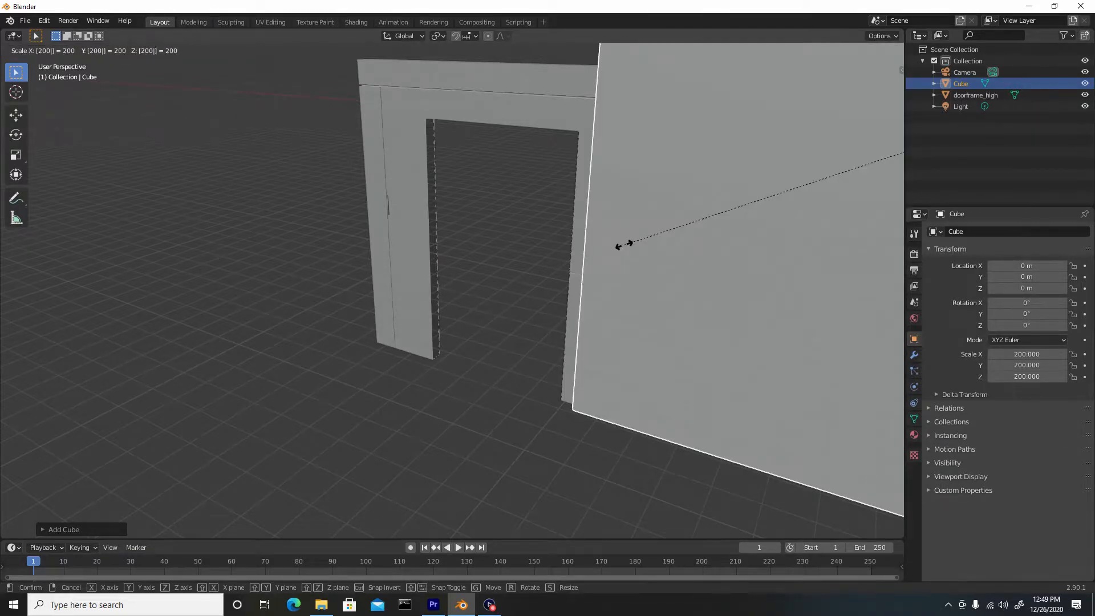
pyautogui.press('Return')
pyautogui.scroll(-6, 624, 245)
pyautogui.moveTo(624, 238)
pyautogui.mouseDown(button='middle')
pyautogui.moveTo(608, 238)
pyautogui.moveTo(636, 255)
pyautogui.mouseUp(button='middle')
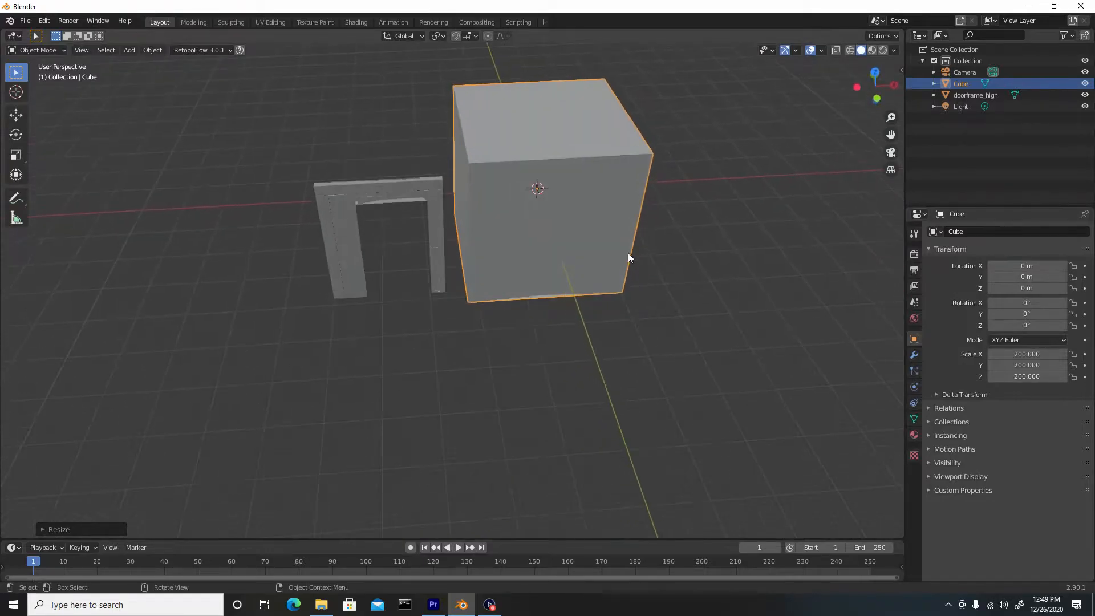
# Step: Move the cube about -399 m in X and -145.5 m in Z so it encloses the door frame
pyautogui.scroll(2, 515, 237)
pyautogui.keyDown('shift'); pyautogui.moveTo(481, 186); pyautogui.dragTo(552, 208, button='middle'); pyautogui.keyUp('shift')
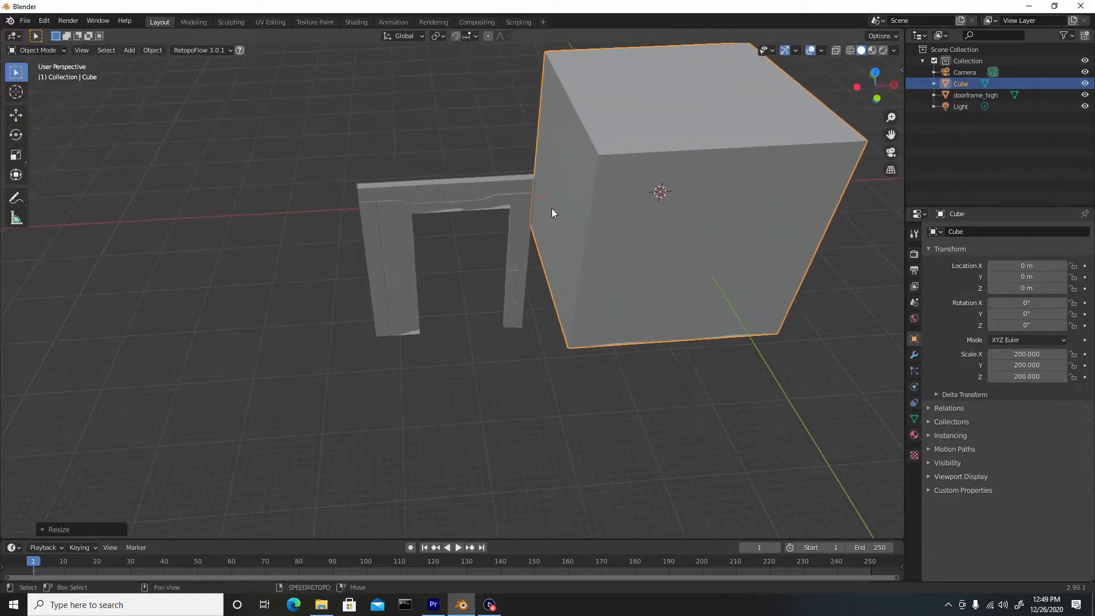
pyautogui.click(17, 114)
pyautogui.moveTo(686, 173); pyautogui.dragTo(472, 244)
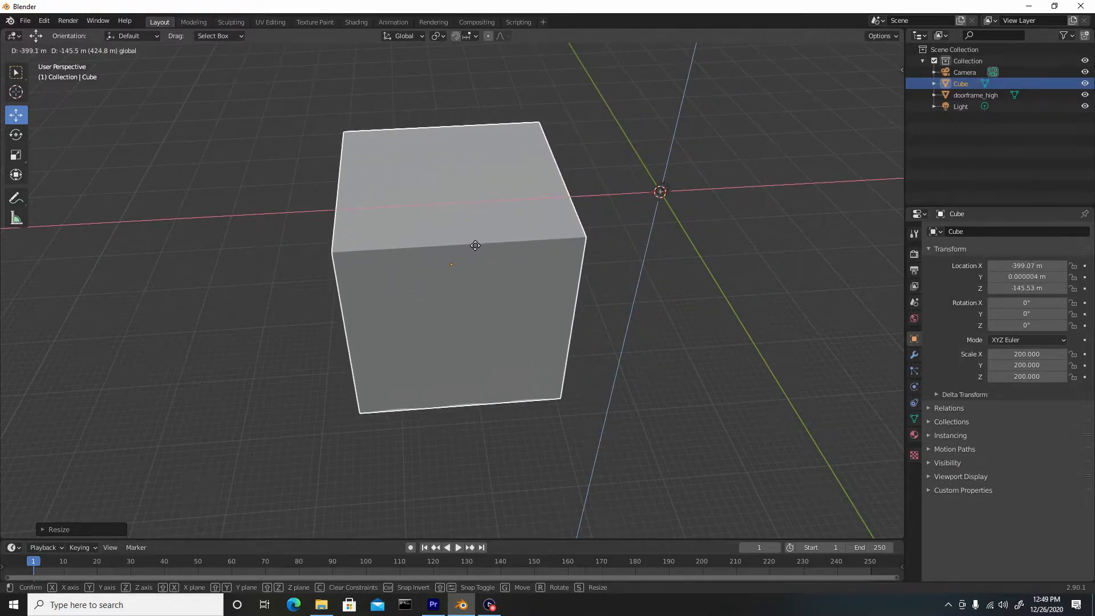
# Step: In Edit Mode, move the cube's top face vertically to line up with the top of the door frame
pyautogui.press('Tab')
pyautogui.click(402, 183)
pyautogui.moveTo(402, 183); pyautogui.dragTo(488, 178, button='middle')
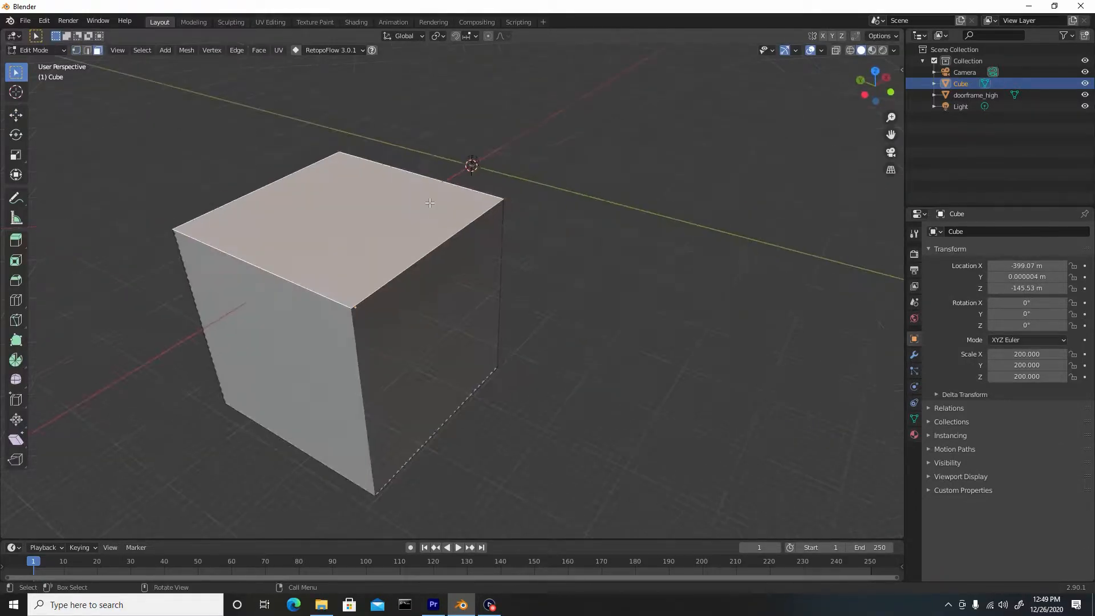
pyautogui.click(16, 114)
pyautogui.scroll(4, 319, 182)
pyautogui.keyDown('shift'); pyautogui.moveTo(285, 171); pyautogui.dragTo(556, 243, button='middle'); pyautogui.keyUp('shift')
pyautogui.moveTo(573, 165); pyautogui.dragTo(572, 174)
# Step: Move the cube's bottom face vertically to line up with the base of the door frame
pyautogui.moveTo(399, 228); pyautogui.dragTo(379, 75, button='middle')
pyautogui.click(399, 274)
pyautogui.moveTo(432, 320); pyautogui.dragTo(431, 289)
pyautogui.moveTo(305, 177); pyautogui.dragTo(292, 314, button='middle')
# Step: Move two of the cube's side faces inward to fit the outer sides of the door frame
pyautogui.scroll(-3, 292, 314)
pyautogui.click(280, 285)
pyautogui.moveTo(323, 293); pyautogui.dragTo(377, 283)
pyautogui.moveTo(501, 213); pyautogui.dragTo(450, 211, button='middle')
pyautogui.moveTo(561, 274); pyautogui.dragTo(527, 268)
pyautogui.click(393, 280)
pyautogui.moveTo(393, 273); pyautogui.dragTo(341, 291, button='middle')
pyautogui.moveTo(337, 284); pyautogui.dragTo(445, 251)
pyautogui.moveTo(446, 250); pyautogui.dragTo(326, 271, button='middle')
# Step: Move the cube's remaining side face inward and fine-tune the fit until the block matches the door frame's outline and thickness
pyautogui.click(492, 289)
pyautogui.moveTo(534, 307); pyautogui.dragTo(442, 270)
pyautogui.scroll(3, 442, 270)
pyautogui.moveTo(468, 280); pyautogui.dragTo(541, 293, button='middle')
pyautogui.moveTo(499, 359); pyautogui.dragTo(504, 359)
pyautogui.moveTo(504, 359); pyautogui.dragTo(403, 366, button='middle')
pyautogui.moveTo(337, 367); pyautogui.dragTo(338, 364)
pyautogui.moveTo(338, 365); pyautogui.dragTo(374, 325, button='middle')
pyautogui.moveTo(374, 325); pyautogui.dragTo(414, 316)
pyautogui.scroll(-6, 417, 317)
pyautogui.moveTo(456, 331); pyautogui.dragTo(553, 250, button='middle')
pyautogui.scroll(4, 505, 399)
pyautogui.scroll(-7, 471, 220)
pyautogui.scroll(5, 506, 277)
pyautogui.scroll(-5, 549, 277)
# Step: Add a horizontal loop cut around the block and slide it up near the top of the door opening
pyautogui.hotkey('ctrl', 'r')
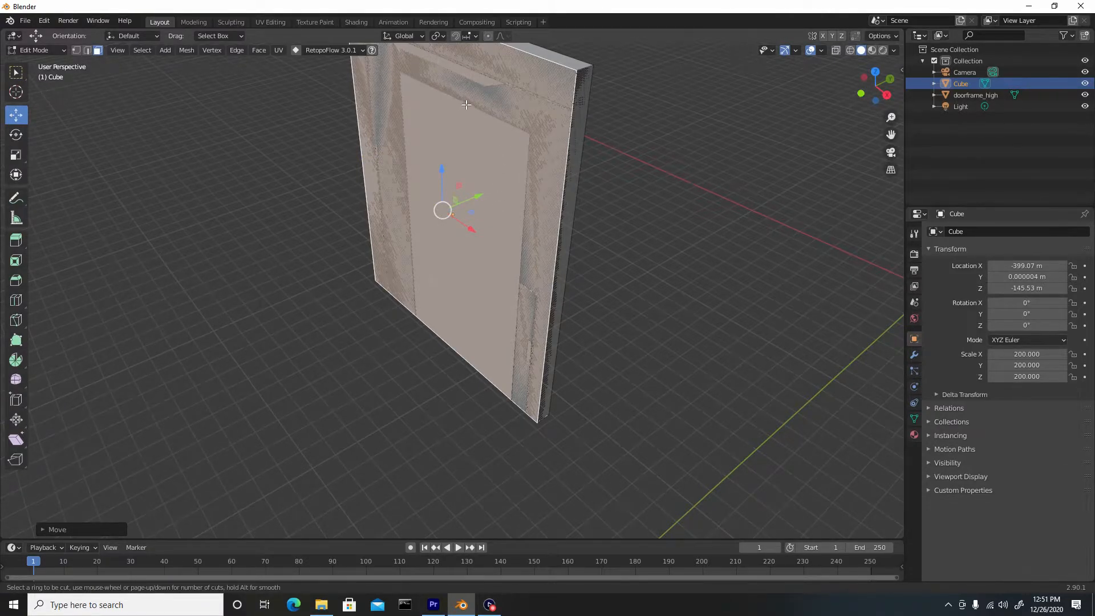
pyautogui.click(565, 192)
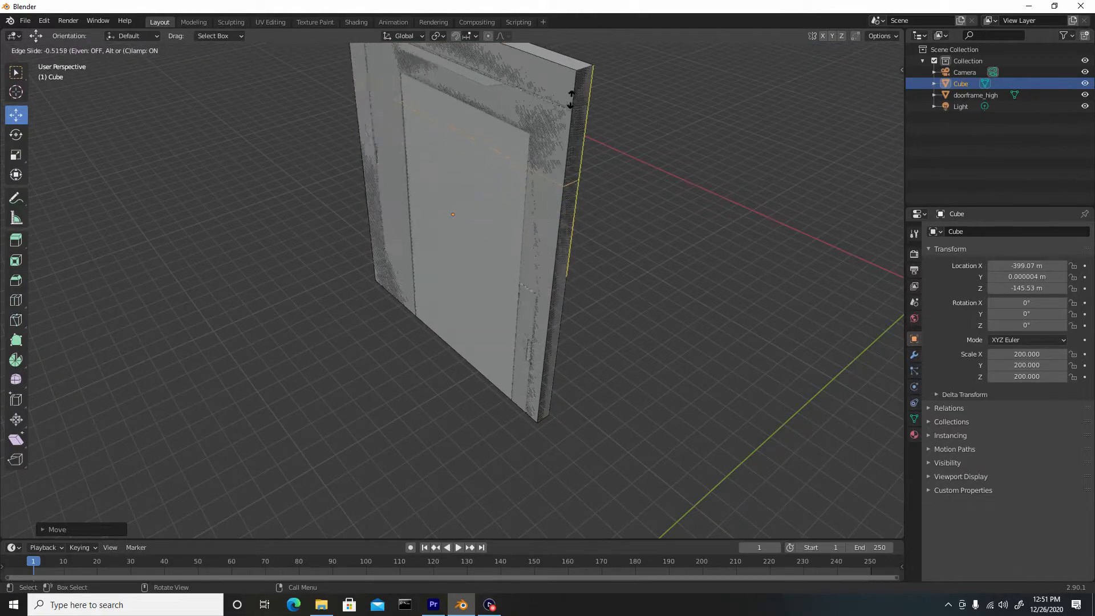
pyautogui.click(571, 72)
pyautogui.moveTo(551, 185); pyautogui.dragTo(626, 160, button='middle')
pyautogui.keyDown('shift'); pyautogui.moveTo(524, 130); pyautogui.dragTo(531, 241, button='middle'); pyautogui.keyUp('shift')
pyautogui.scroll(3, 386, 207)
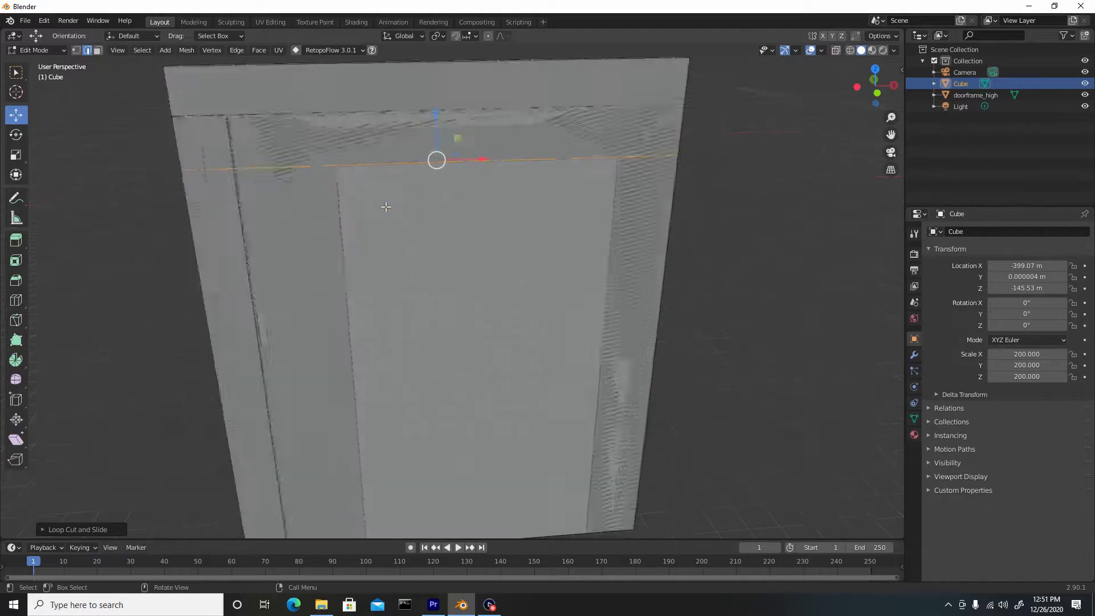
# Step: Edge-slide the horizontal loop so it sits exactly on the top edge of the door opening
pyautogui.scroll(1, 386, 207)
pyautogui.moveTo(416, 137); pyautogui.dragTo(442, 206, button='middle')
pyautogui.scroll(2, 435, 110)
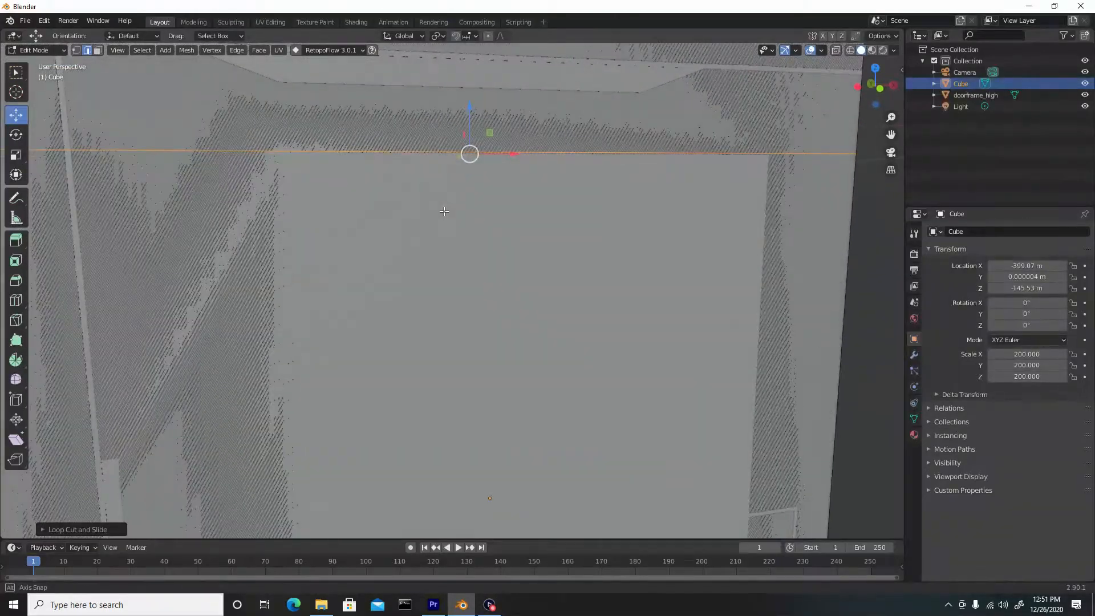
pyautogui.hotkey('ctrl', 'r')
pyautogui.click(451, 182)
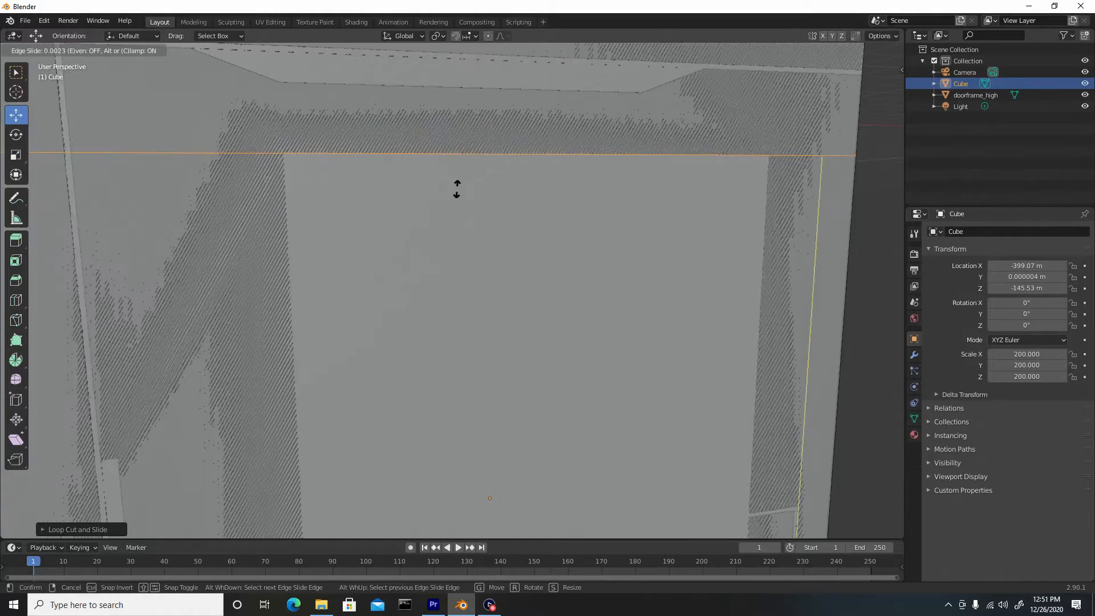
pyautogui.click(457, 189)
pyautogui.scroll(-4, 457, 190)
pyautogui.moveTo(463, 210); pyautogui.dragTo(451, 250, button='middle')
pyautogui.keyDown('shift'); pyautogui.moveTo(461, 276); pyautogui.dragTo(447, 212, button='middle'); pyautogui.keyUp('shift')
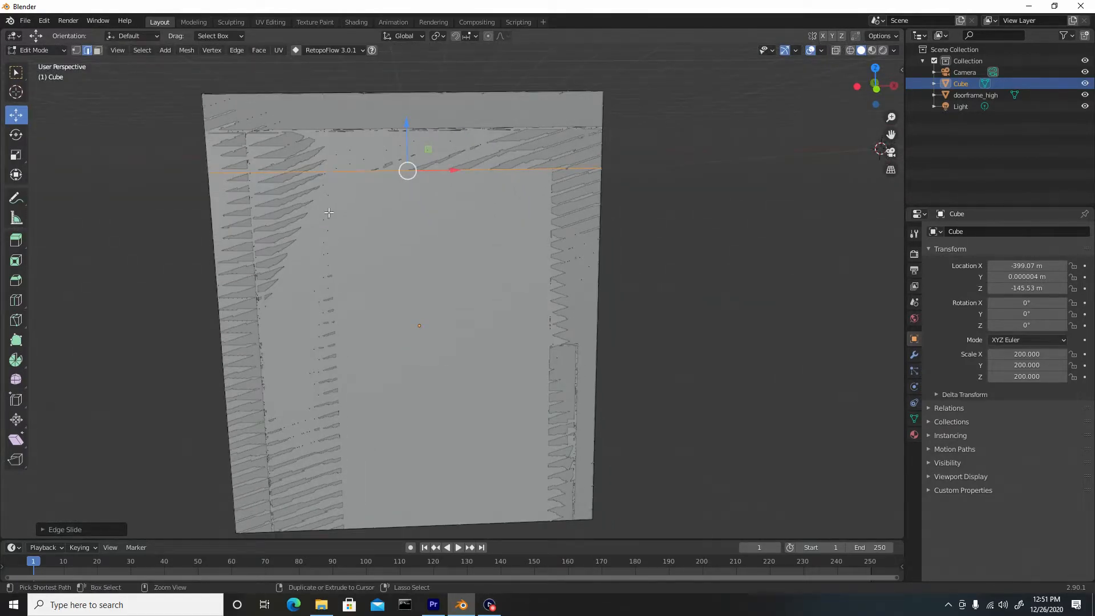
# Step: Add a vertical loop cut and slide it onto the left edge of the door opening
pyautogui.hotkey('ctrl', 'r')
pyautogui.click(407, 170)
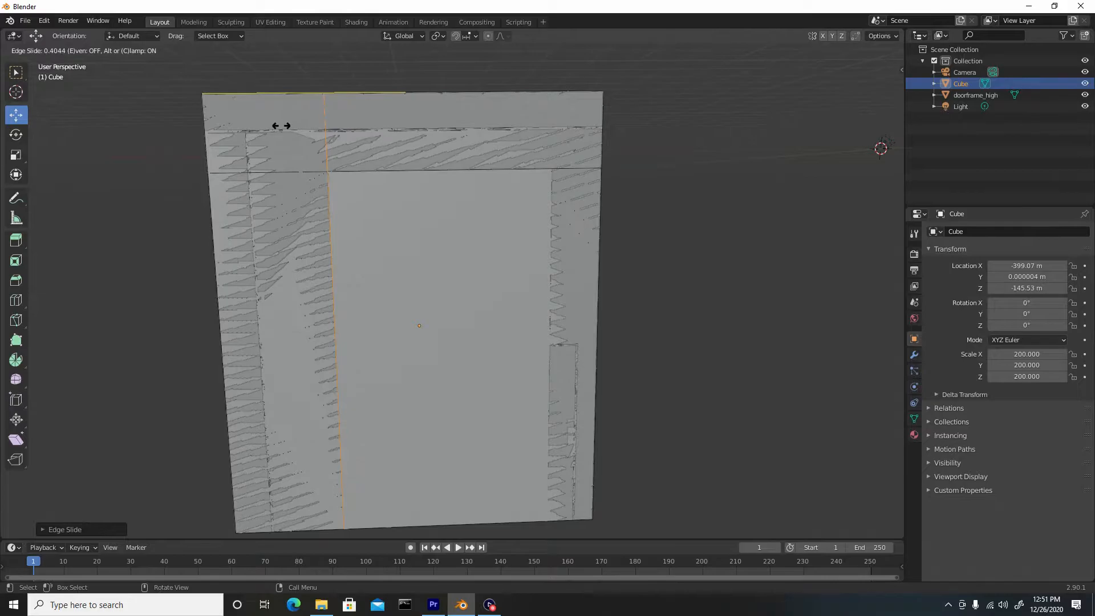
pyautogui.click(281, 125)
# Step: Add a second vertical loop cut and edge-slide it onto the right edge of the door opening
pyautogui.hotkey('ctrl', 'r')
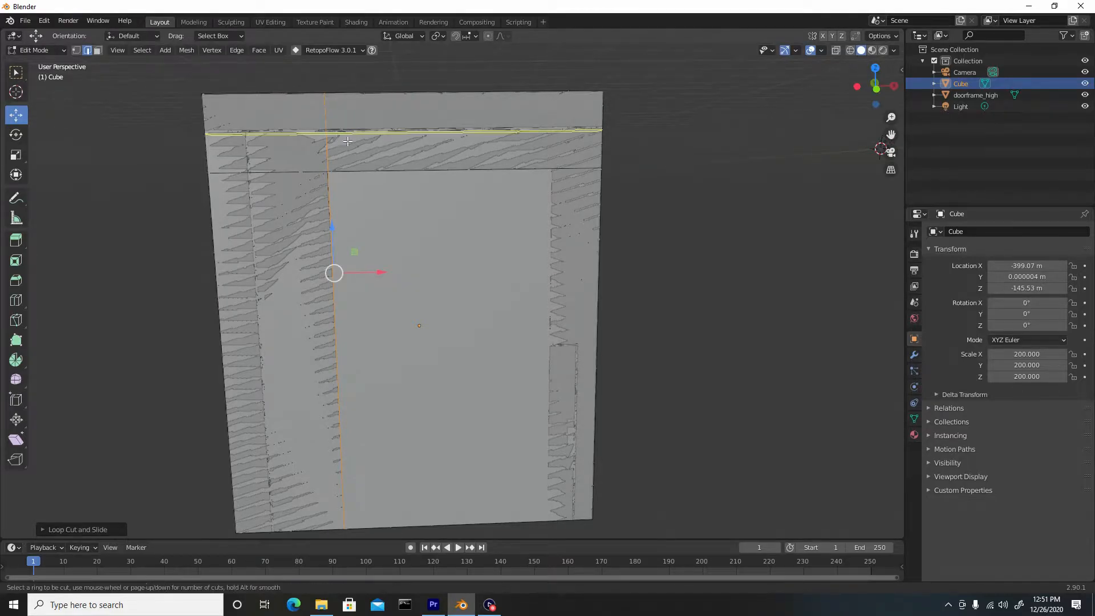
pyautogui.click(466, 114)
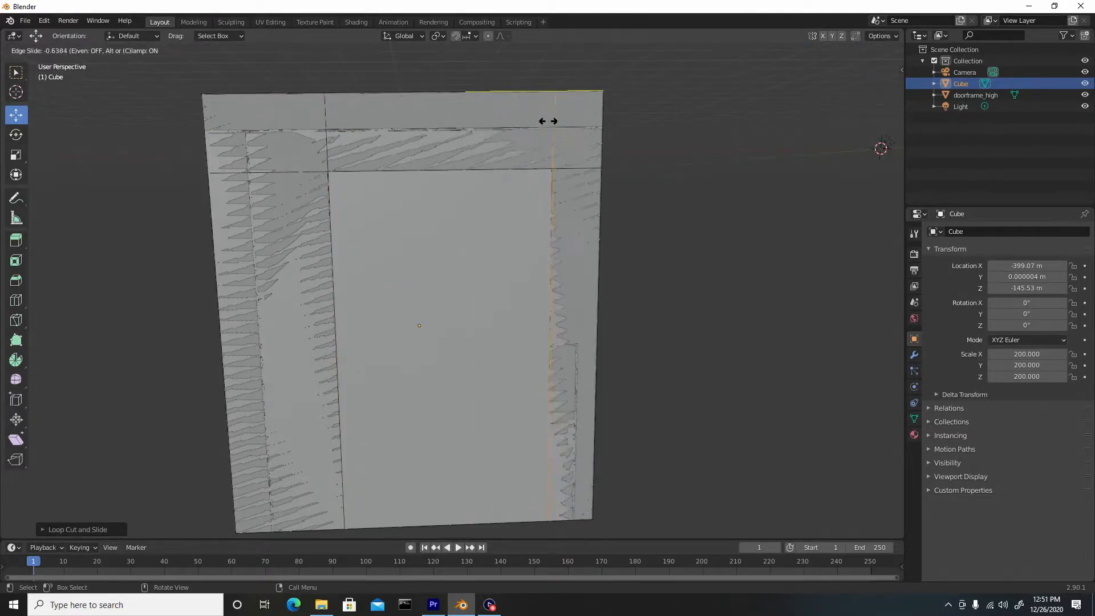
pyautogui.click(542, 122)
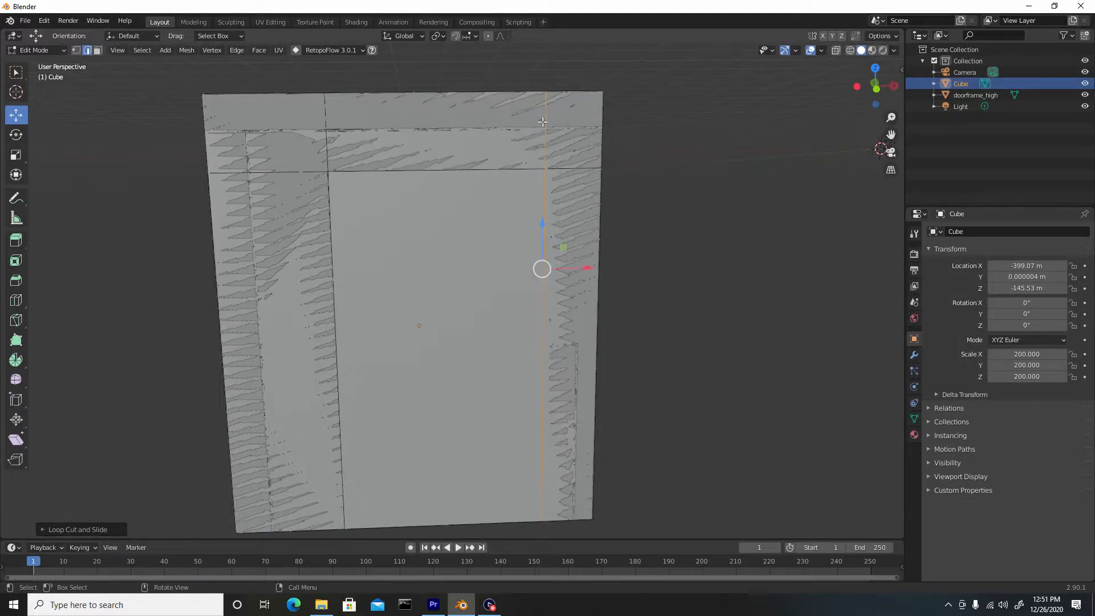
pyautogui.scroll(4, 557, 219)
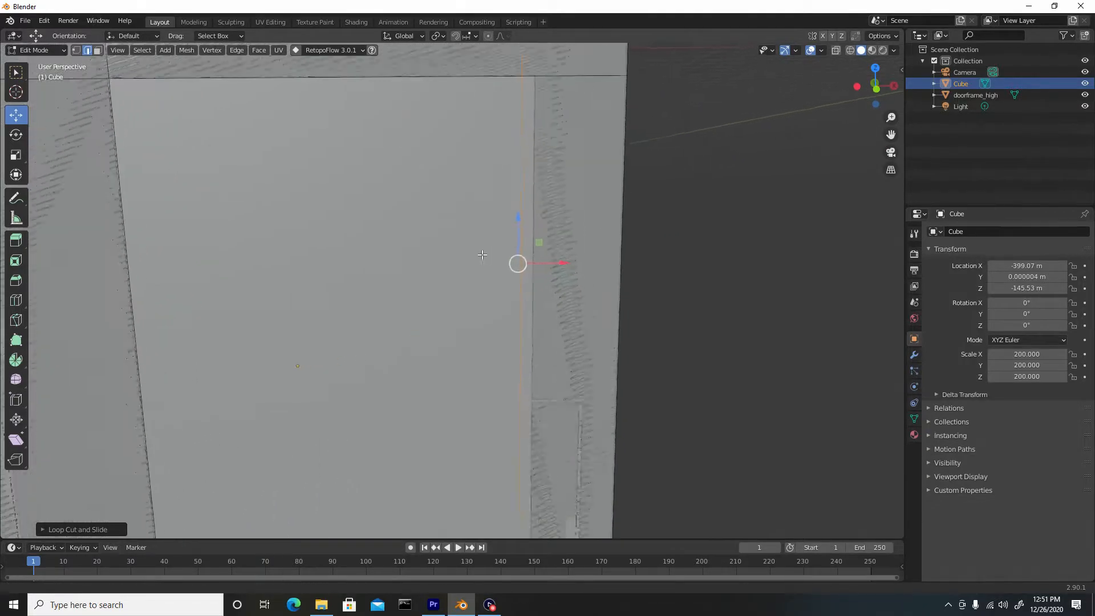
pyautogui.press('g')
pyautogui.press('g')
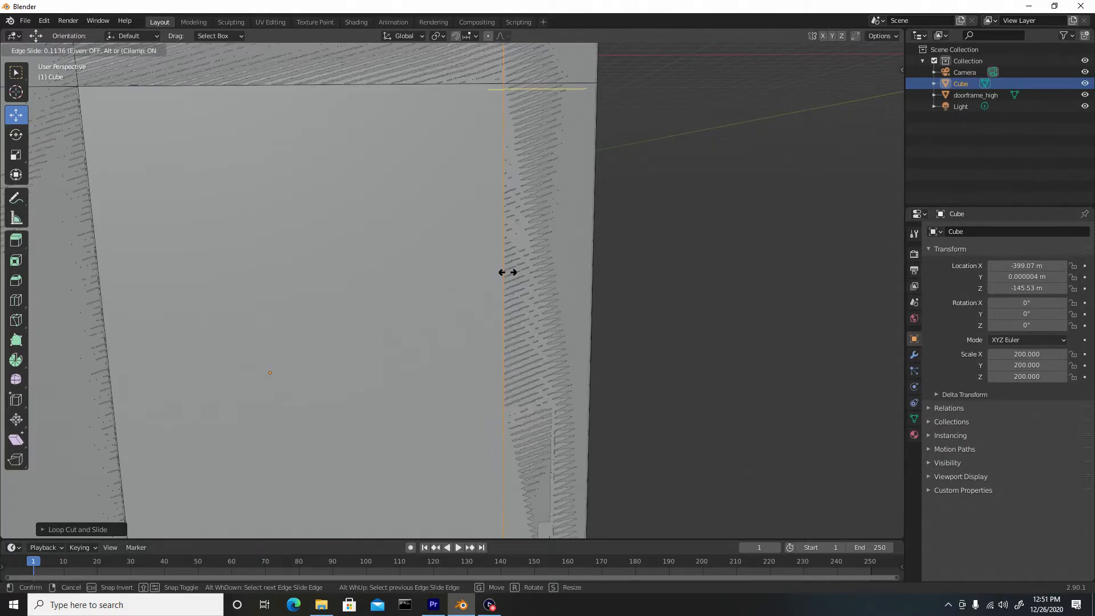
pyautogui.click(507, 272)
pyautogui.scroll(-5, 506, 272)
pyautogui.moveTo(453, 374); pyautogui.dragTo(437, 374, button='middle')
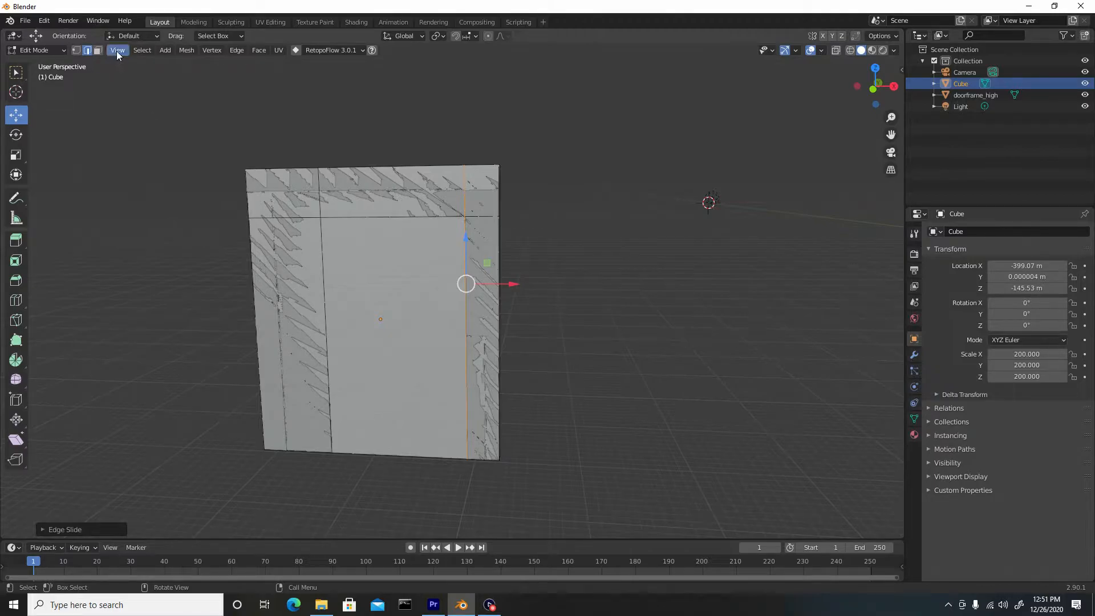
# Step: Delete the block's front, back and bottom faces that cover the door opening
pyautogui.click(97, 51)
pyautogui.click(397, 271)
pyautogui.moveTo(397, 270); pyautogui.dragTo(217, 274, button='middle')
pyautogui.keyDown('shift'); pyautogui.click(497, 247); pyautogui.keyUp('shift')
pyautogui.moveTo(497, 247); pyautogui.dragTo(361, 359, button='middle')
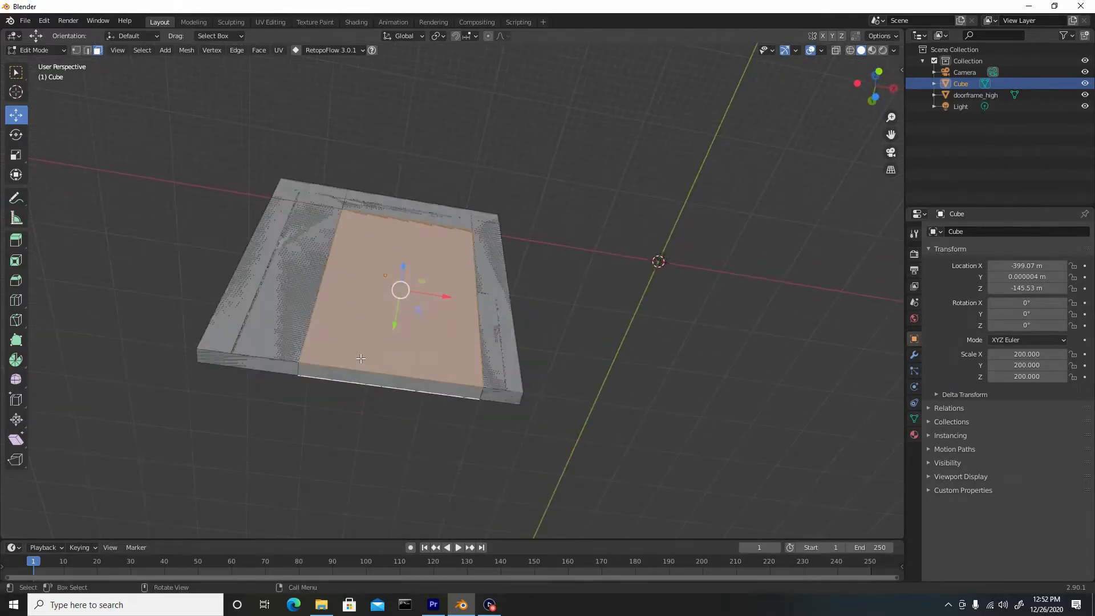
pyautogui.scroll(3, 354, 466)
pyautogui.keyDown('shift'); pyautogui.click(347, 496); pyautogui.keyUp('shift')
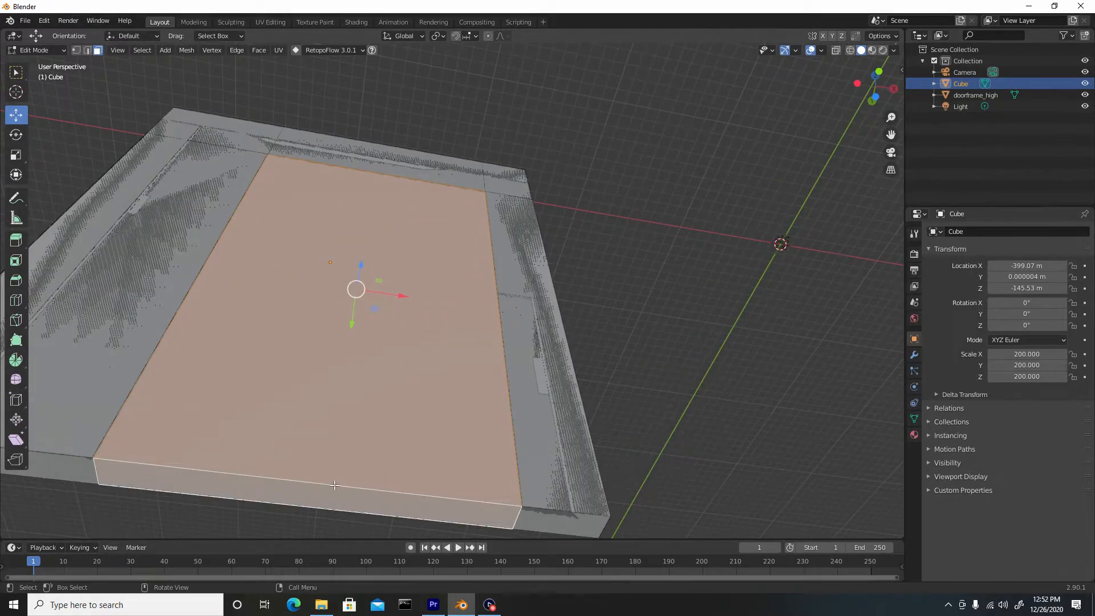
pyautogui.press('x')
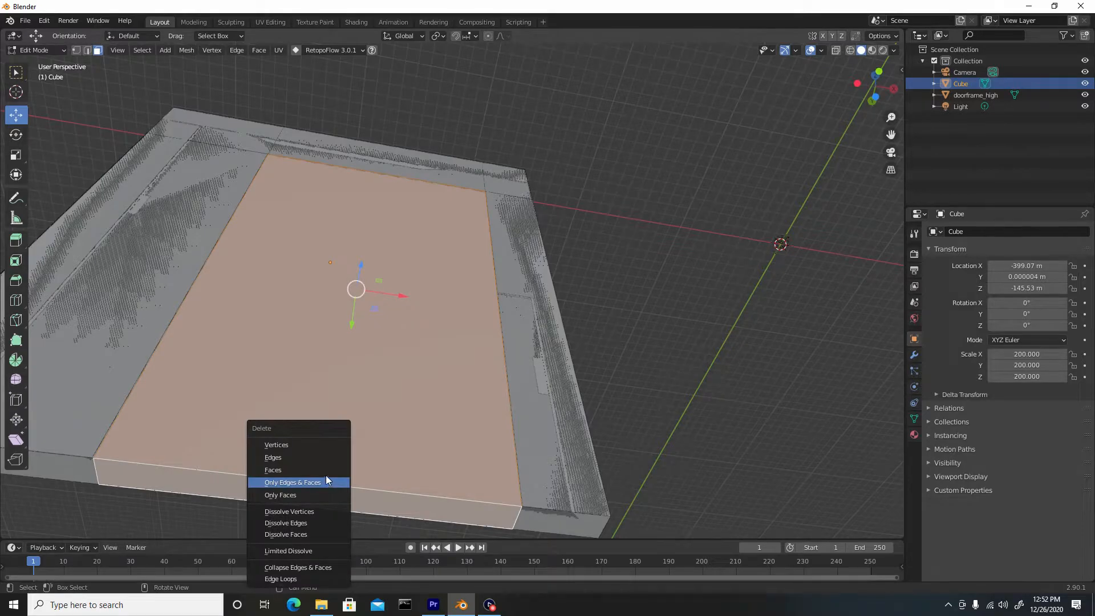
pyautogui.click(302, 467)
pyautogui.moveTo(302, 467); pyautogui.dragTo(298, 342, button='middle')
pyautogui.scroll(1, 336, 292)
pyautogui.moveTo(336, 292)
pyautogui.mouseDown(button='middle')
pyautogui.moveTo(318, 234)
pyautogui.moveTo(340, 284)
pyautogui.mouseUp(button='middle')
pyautogui.scroll(-3, 318, 240)
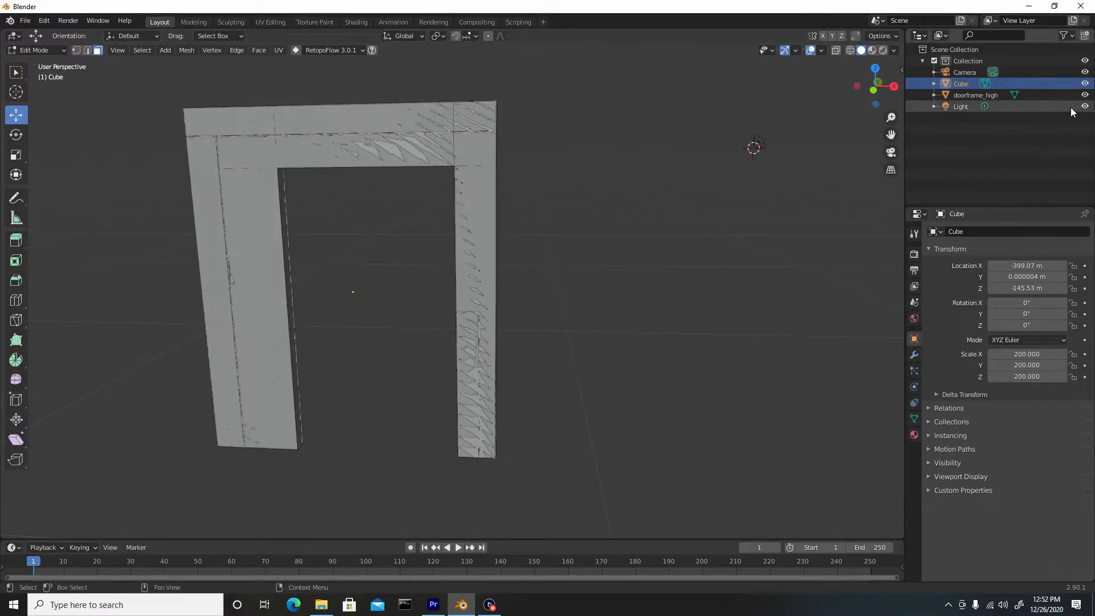
# Step: Hide the doorframe_high object so only the low-poly block is shown
pyautogui.click(1085, 95)
pyautogui.scroll(4, 317, 171)
pyautogui.moveTo(317, 171); pyautogui.dragTo(278, 124, button='middle')
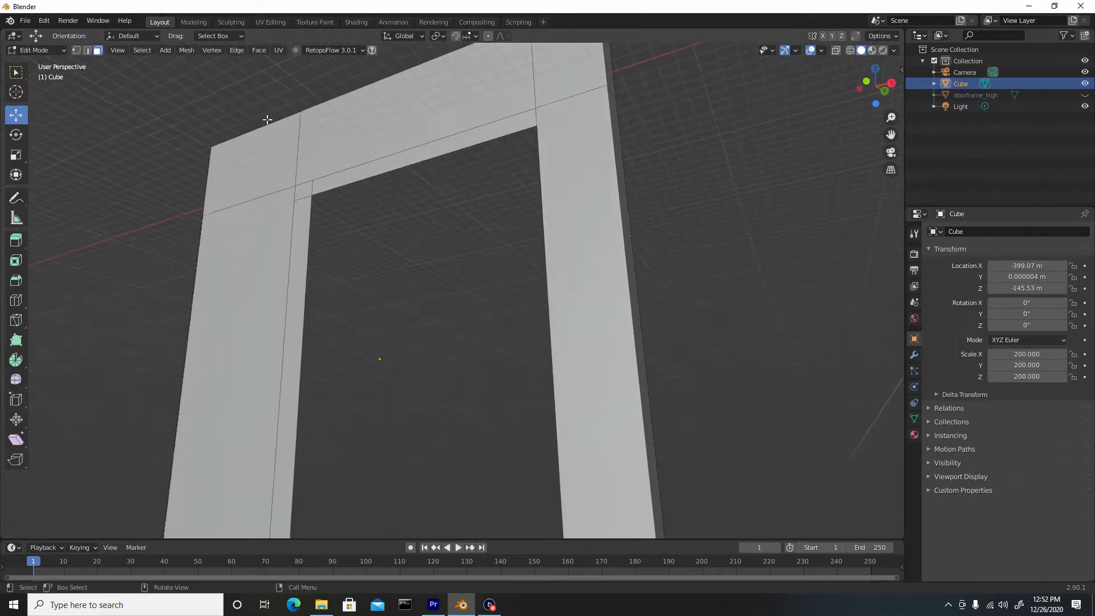
# Step: Bridge the two open edges under the lintel to close the top of the door opening
pyautogui.click(87, 50)
pyautogui.scroll(1, 407, 157)
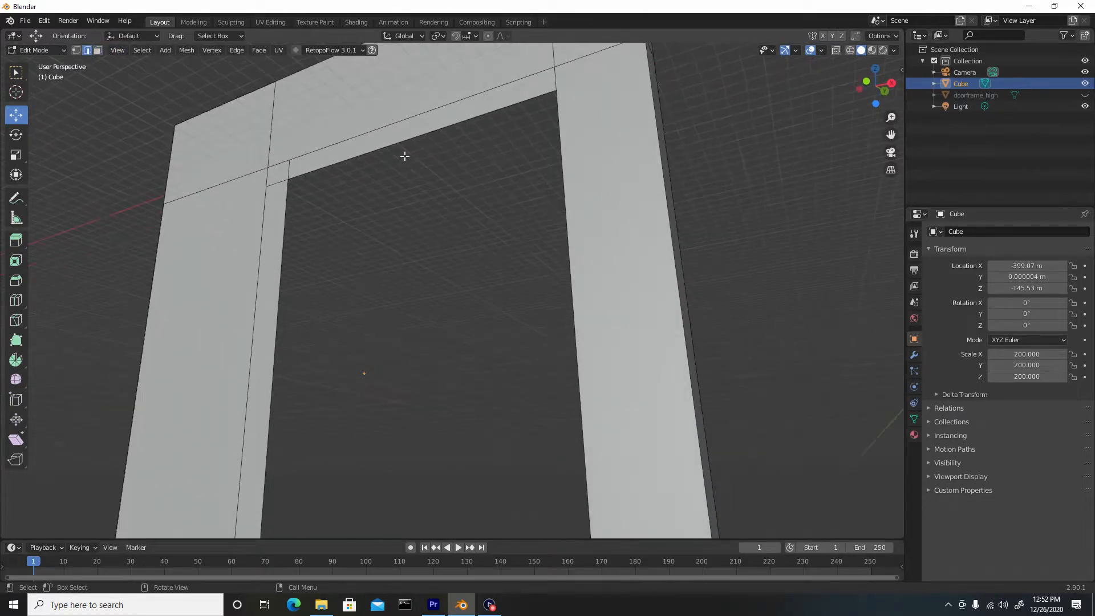
pyautogui.click(373, 132)
pyautogui.click(366, 155)
pyautogui.rightClick(366, 155)
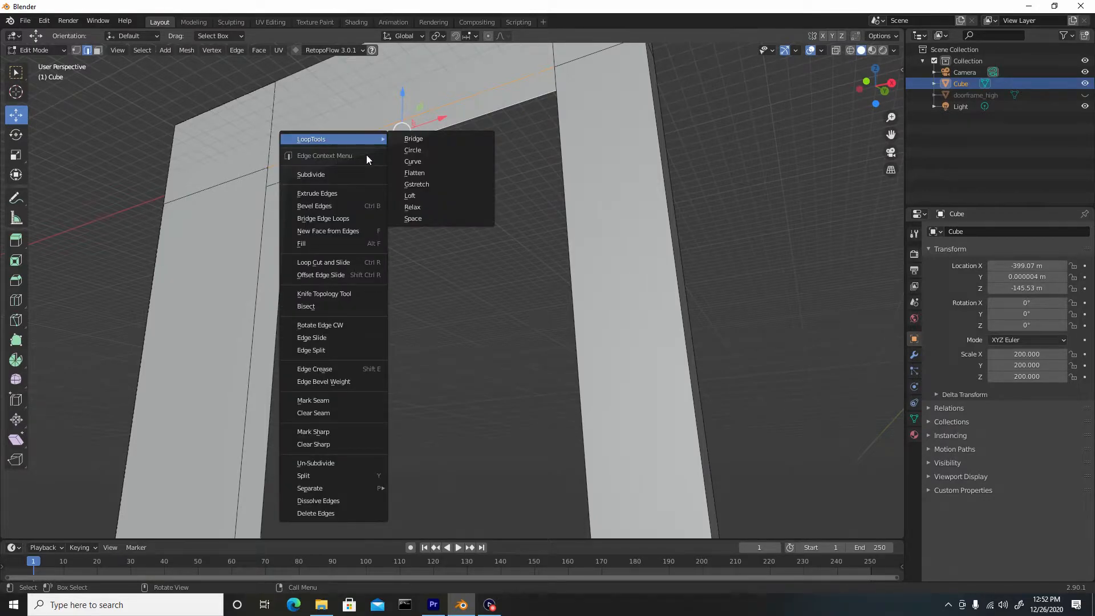
pyautogui.click(323, 220)
# Step: Select the open edge loop on the left post's inner side and fill it with faces
pyautogui.keyDown('shift'); pyautogui.moveTo(415, 295); pyautogui.dragTo(383, 86, button='middle'); pyautogui.keyUp('shift')
pyautogui.scroll(-3, 372, 400)
pyautogui.moveTo(372, 410); pyautogui.dragTo(354, 349, button='middle')
pyautogui.click(271, 327)
pyautogui.moveTo(359, 259); pyautogui.dragTo(344, 248, button='middle')
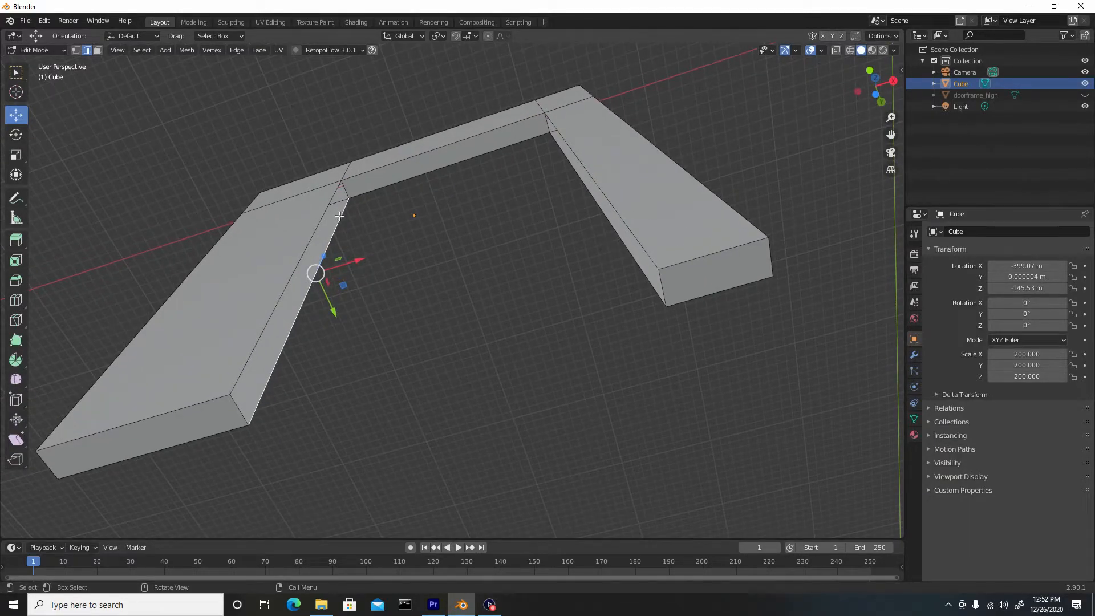
pyautogui.keyDown('alt'); pyautogui.click(340, 215); pyautogui.keyUp('alt')
pyautogui.moveTo(340, 216); pyautogui.dragTo(305, 229, button='middle')
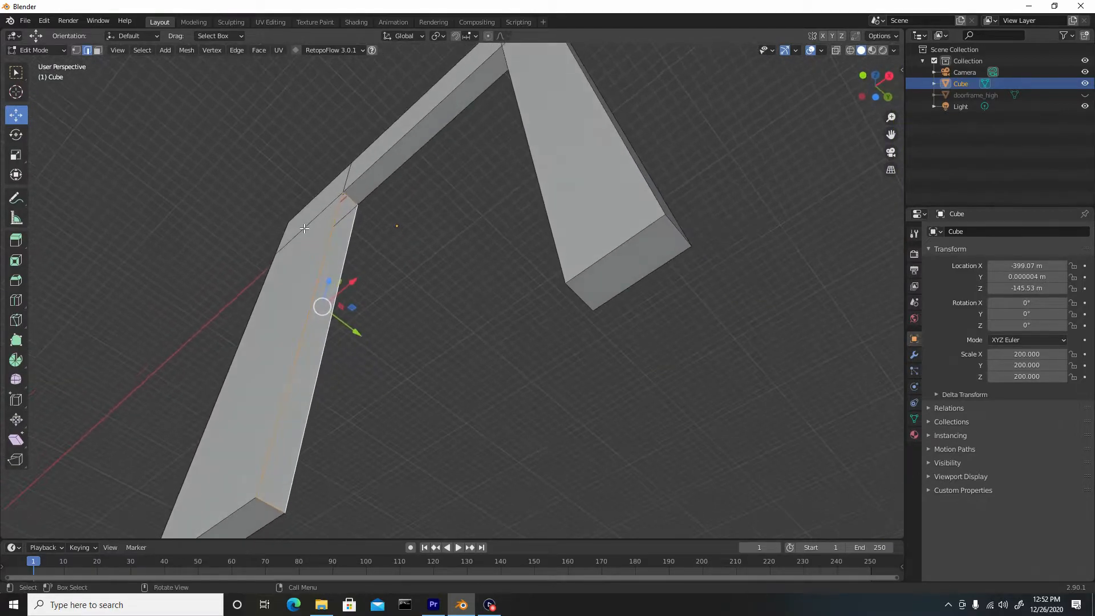
pyautogui.rightClick(342, 262)
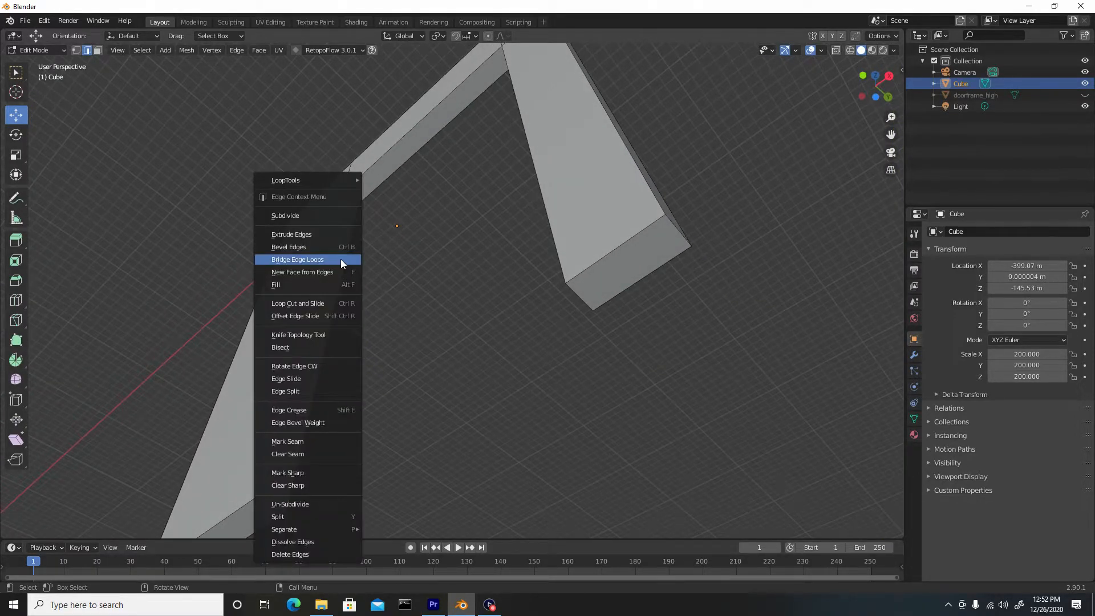
pyautogui.click(311, 287)
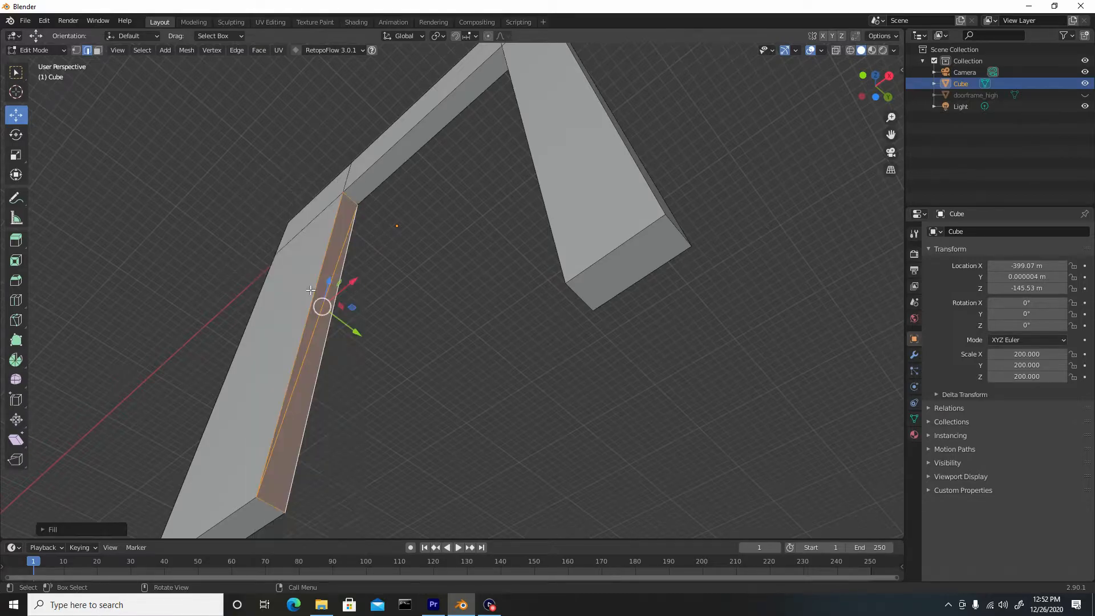
# Step: Select the open edge loop on the opposite post's inner side and fill it with faces
pyautogui.moveTo(389, 257); pyautogui.dragTo(489, 277, button='middle')
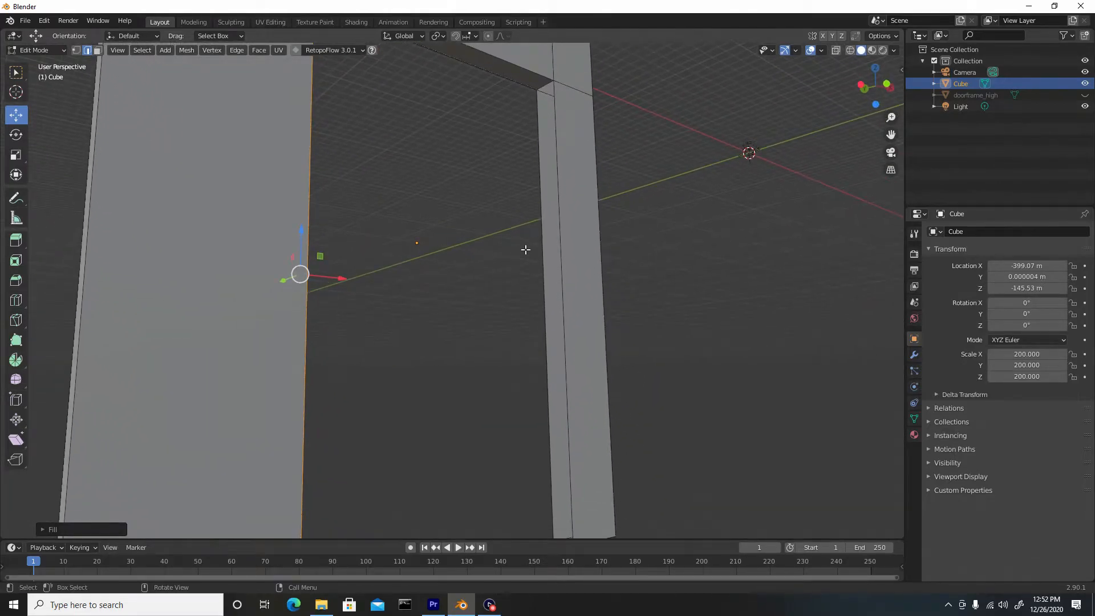
pyautogui.keyDown('alt'); pyautogui.click(541, 223); pyautogui.keyUp('alt')
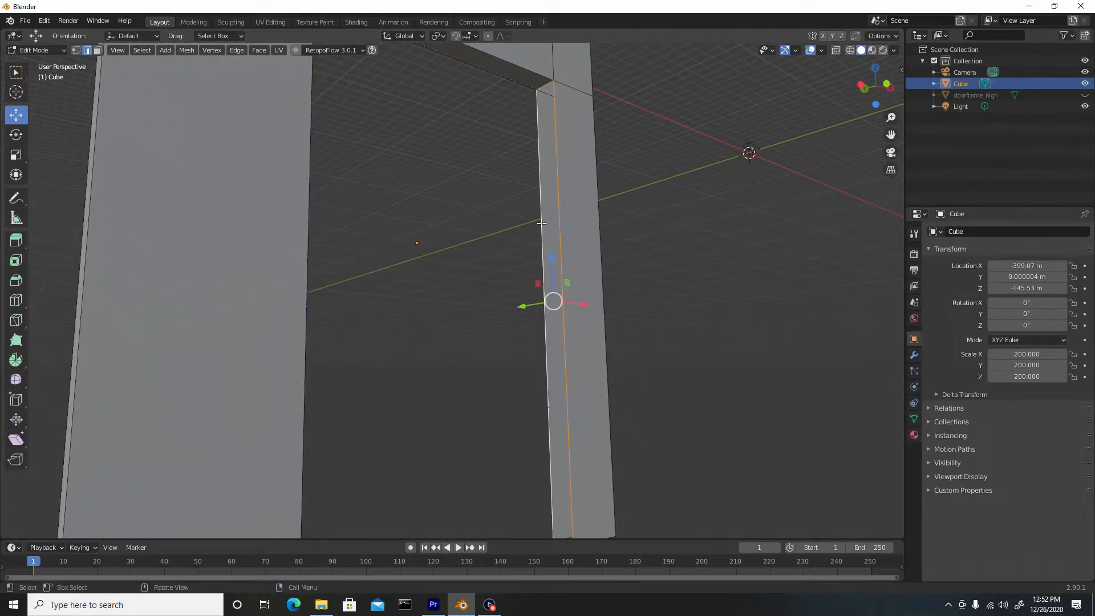
pyautogui.rightClick(559, 218)
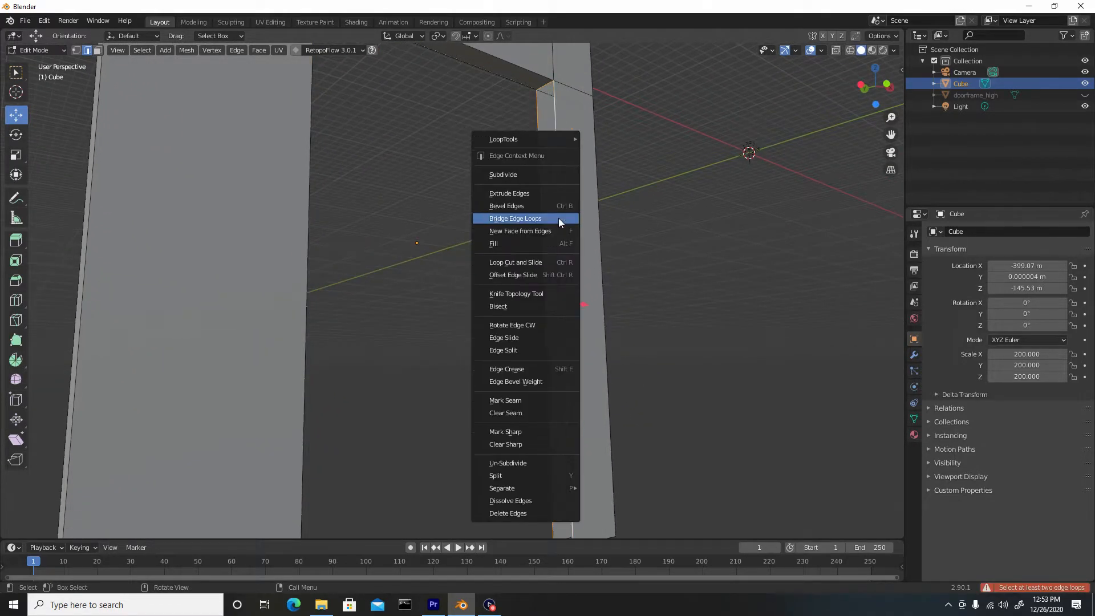
pyautogui.click(529, 246)
pyautogui.scroll(-3, 528, 247)
pyautogui.moveTo(496, 342); pyautogui.dragTo(508, 361, button='middle')
pyautogui.scroll(1, 536, 240)
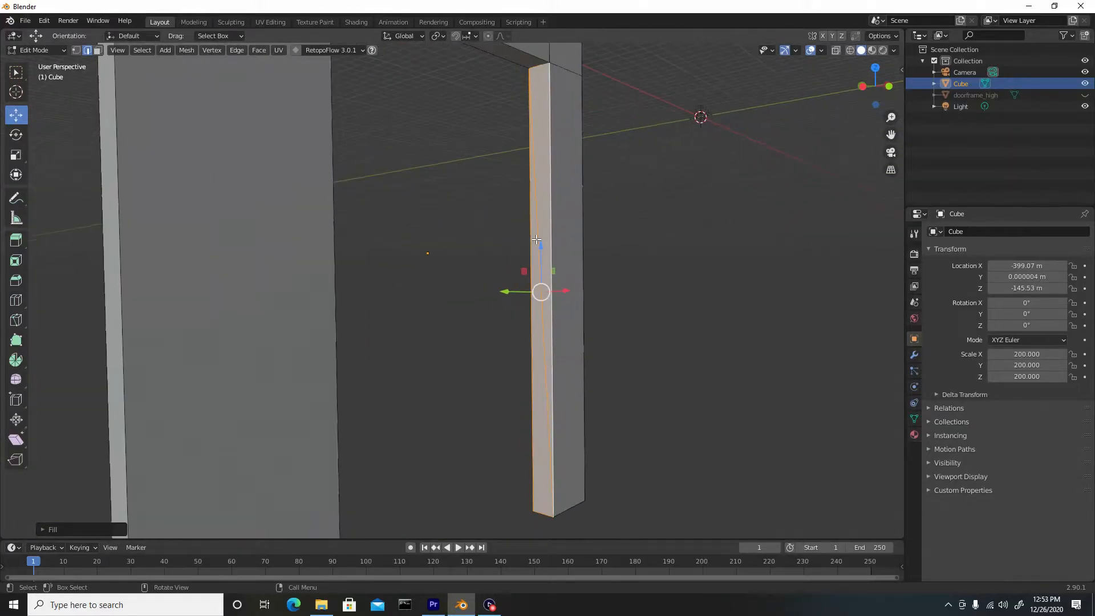
# Step: Dissolve the diagonal edges across the filled inner faces of both posts
pyautogui.click(531, 250)
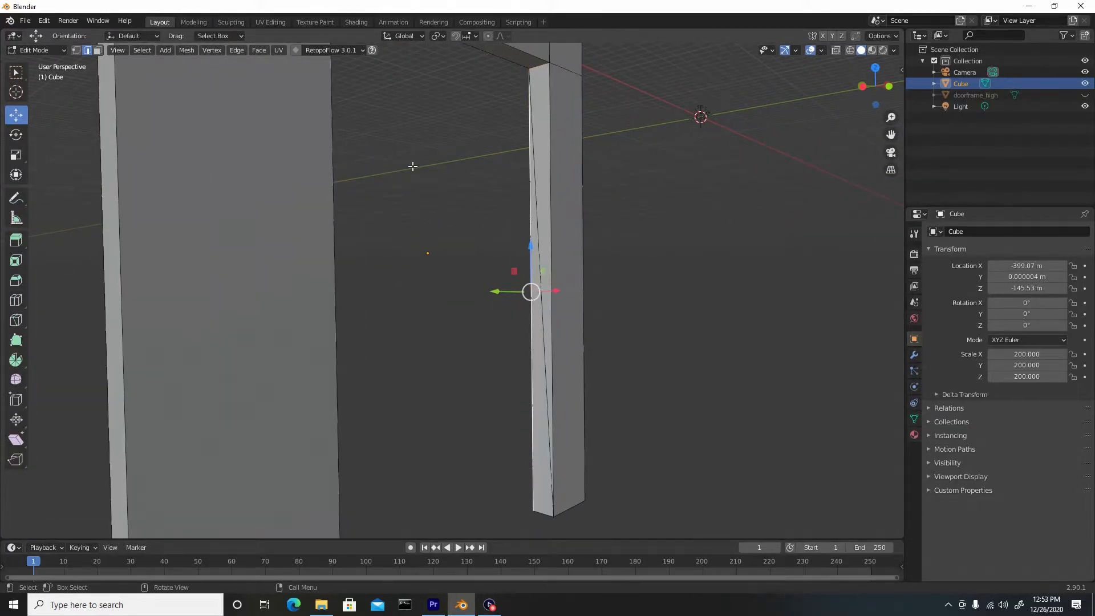
pyautogui.moveTo(528, 217); pyautogui.dragTo(355, 254, button='middle')
pyautogui.click(354, 253)
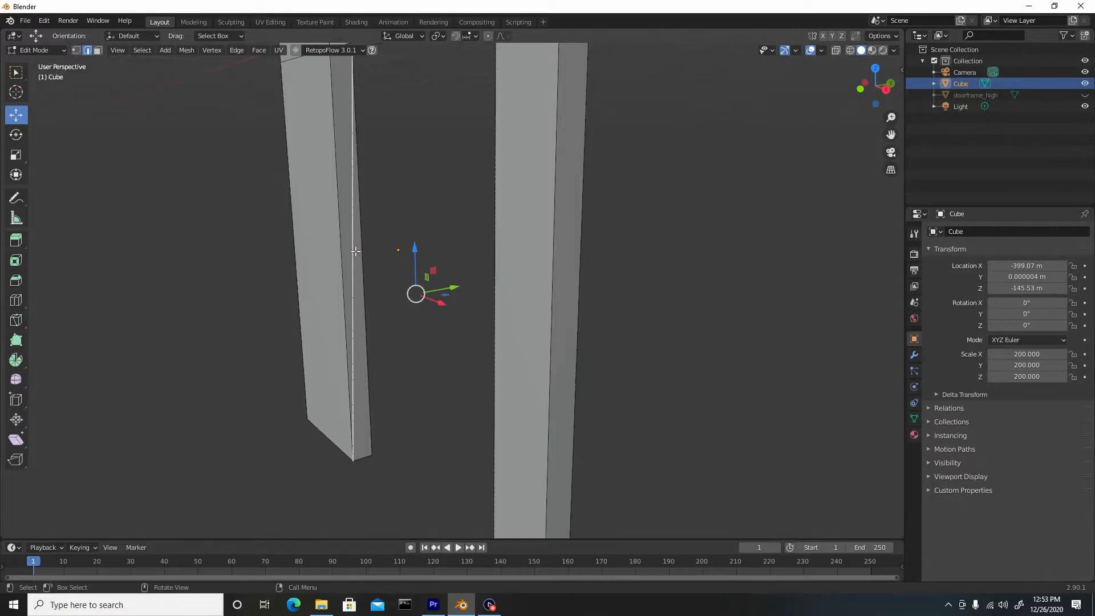
pyautogui.rightClick(350, 251)
pyautogui.press('x')
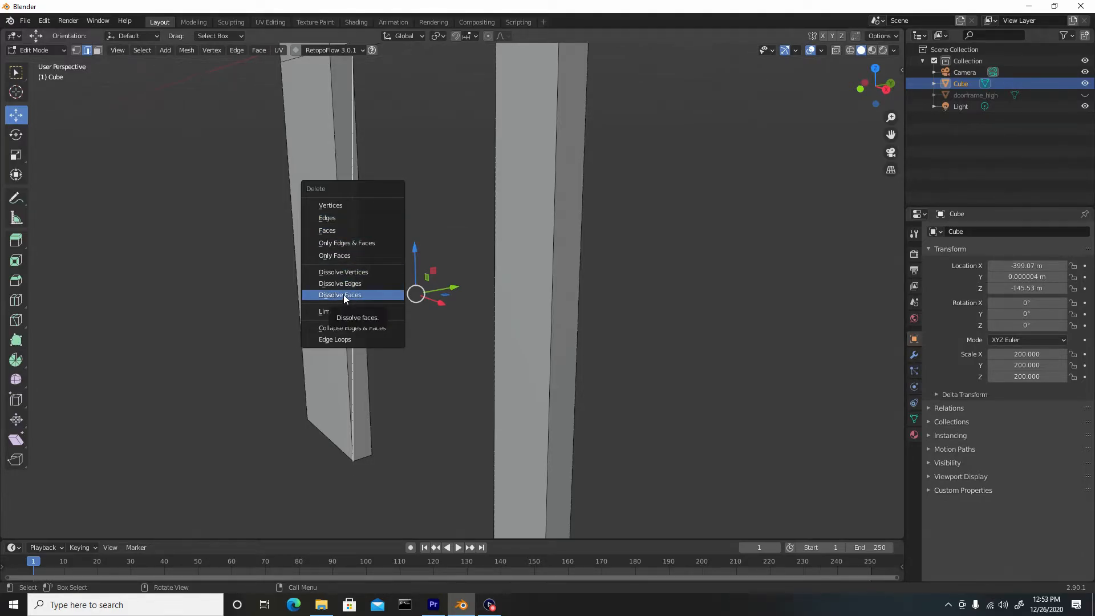
pyautogui.click(344, 283)
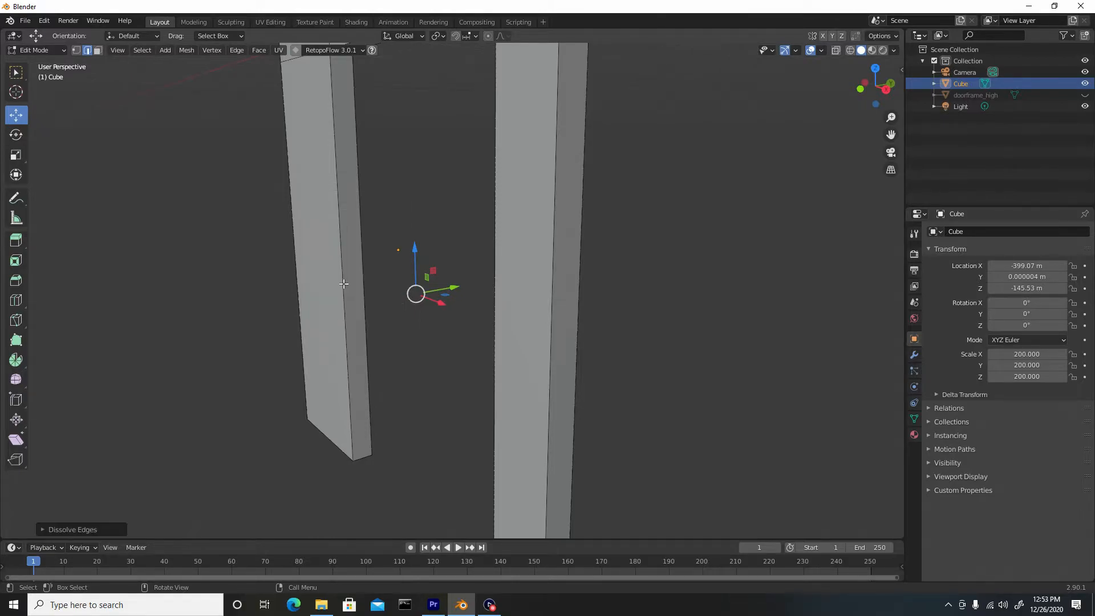
# Step: Set the mesh to vertex selection and return to Object Mode to check the finished frame
pyautogui.scroll(-3, 370, 267)
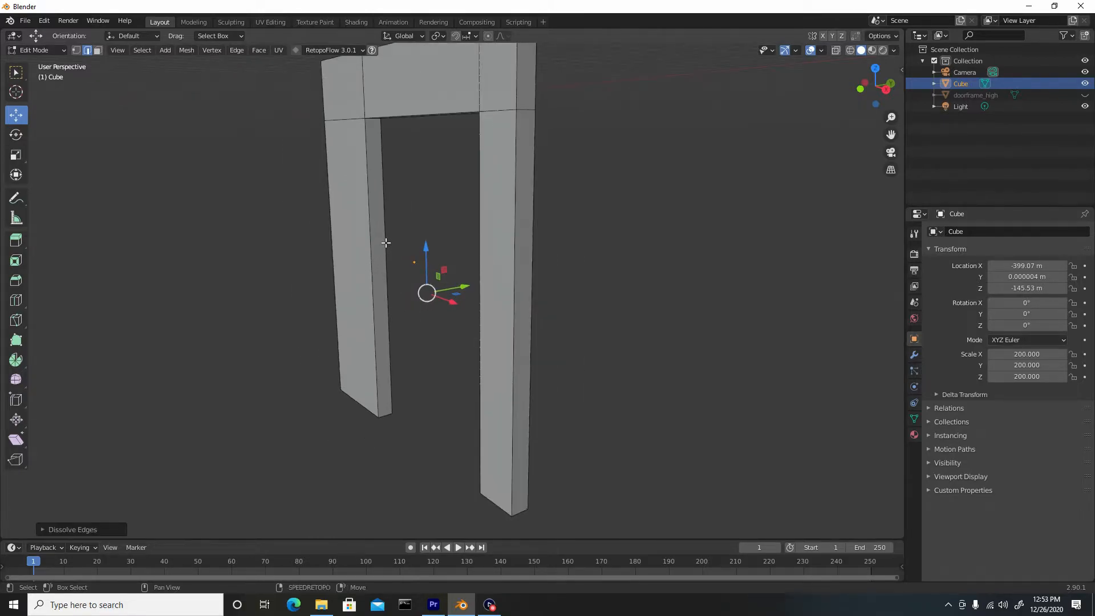
pyautogui.click(75, 50)
pyautogui.moveTo(329, 260); pyautogui.dragTo(333, 191, button='middle')
pyautogui.moveTo(366, 193); pyautogui.dragTo(451, 269, button='middle')
pyautogui.press('Tab')
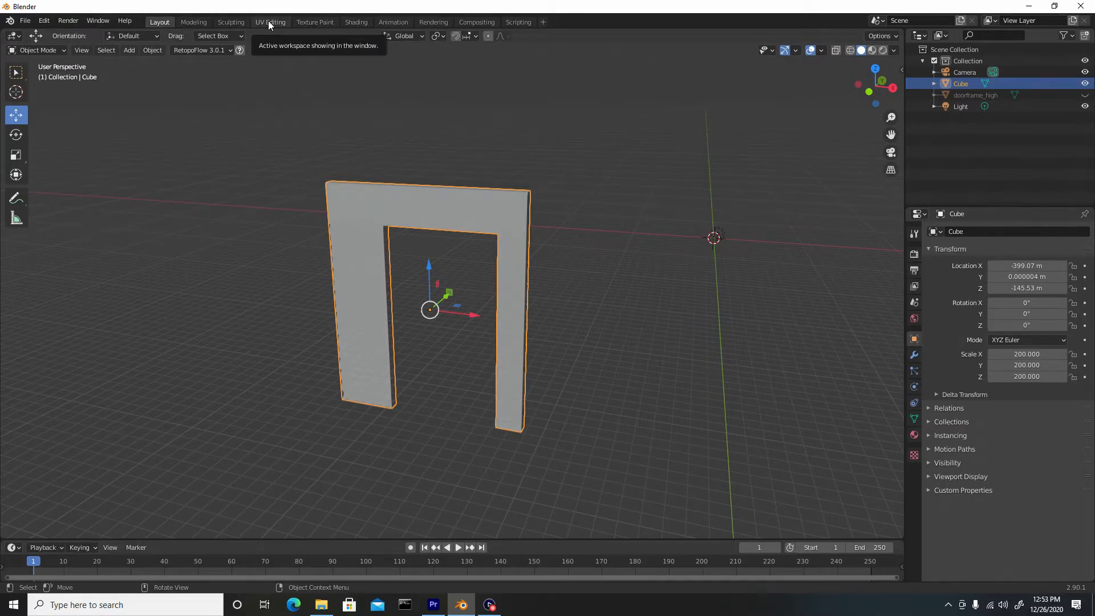
pyautogui.moveTo(542, 231); pyautogui.dragTo(516, 194, button='middle')
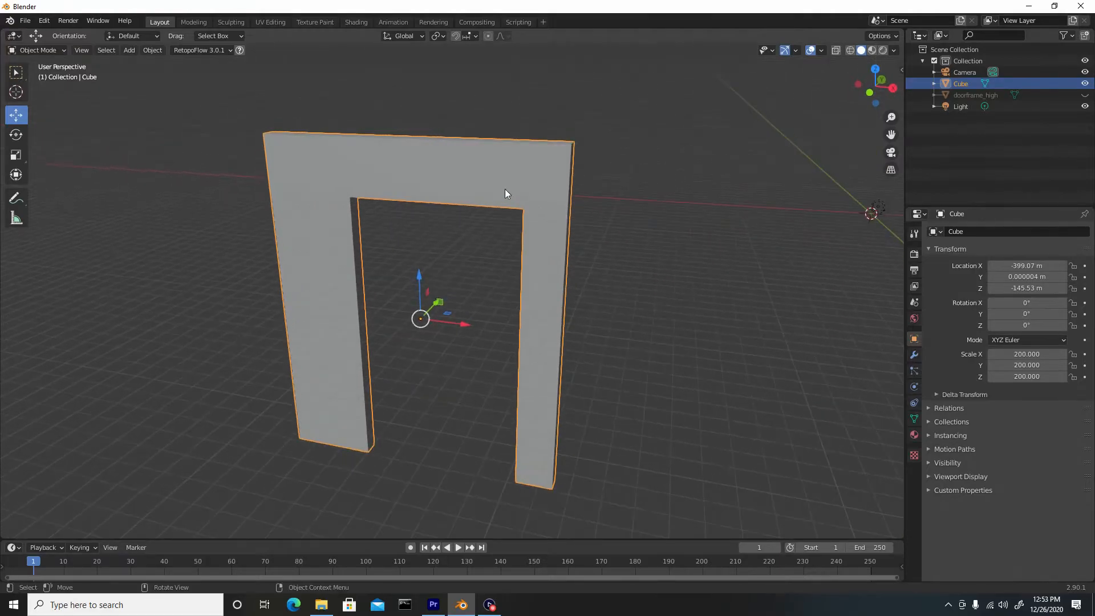
# Step: In the UV Editing workspace, unwrap the whole frame with Smart UV Project at a 66° angle limit and 0 island margin
pyautogui.click(267, 23)
pyautogui.scroll(-6, 591, 267)
pyautogui.keyDown('shift'); pyautogui.moveTo(557, 242); pyautogui.dragTo(723, 224, button='middle'); pyautogui.keyUp('shift')
pyautogui.press('a')
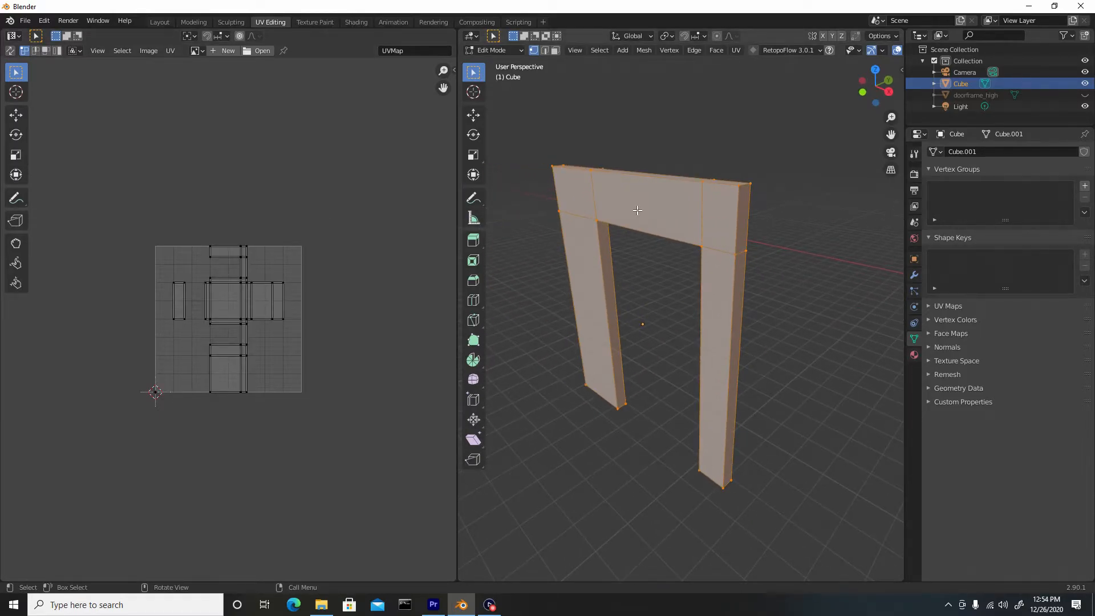
pyautogui.press('u')
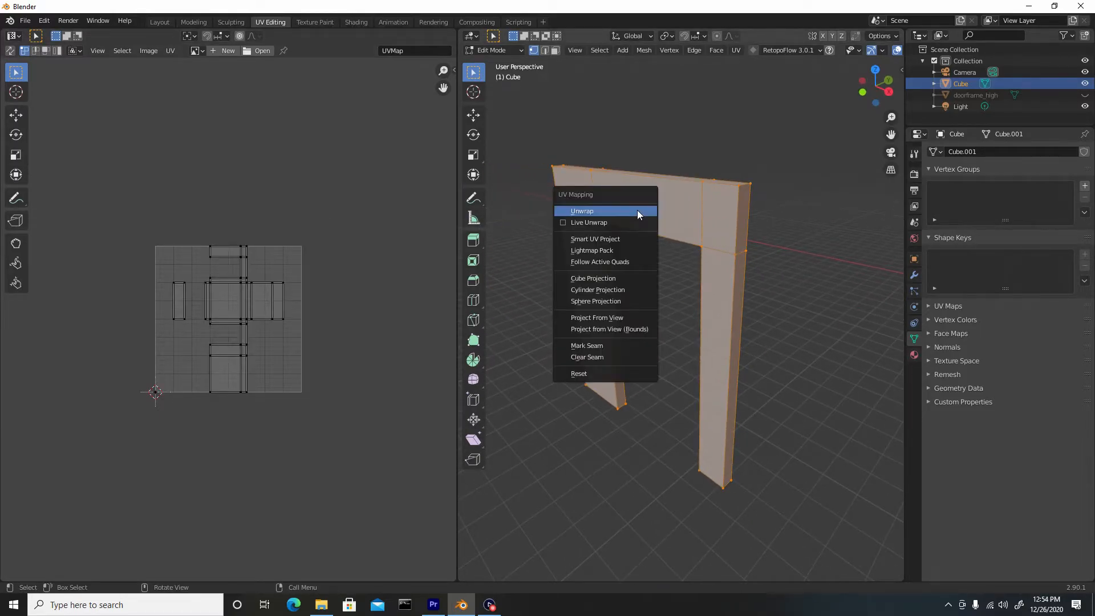
pyautogui.click(607, 240)
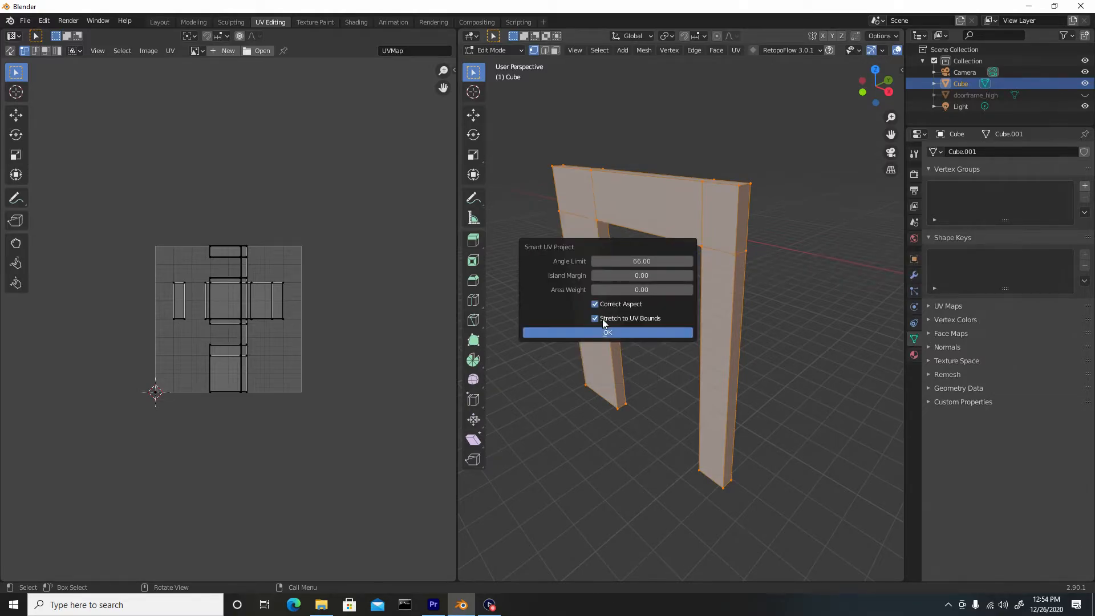
pyautogui.click(606, 334)
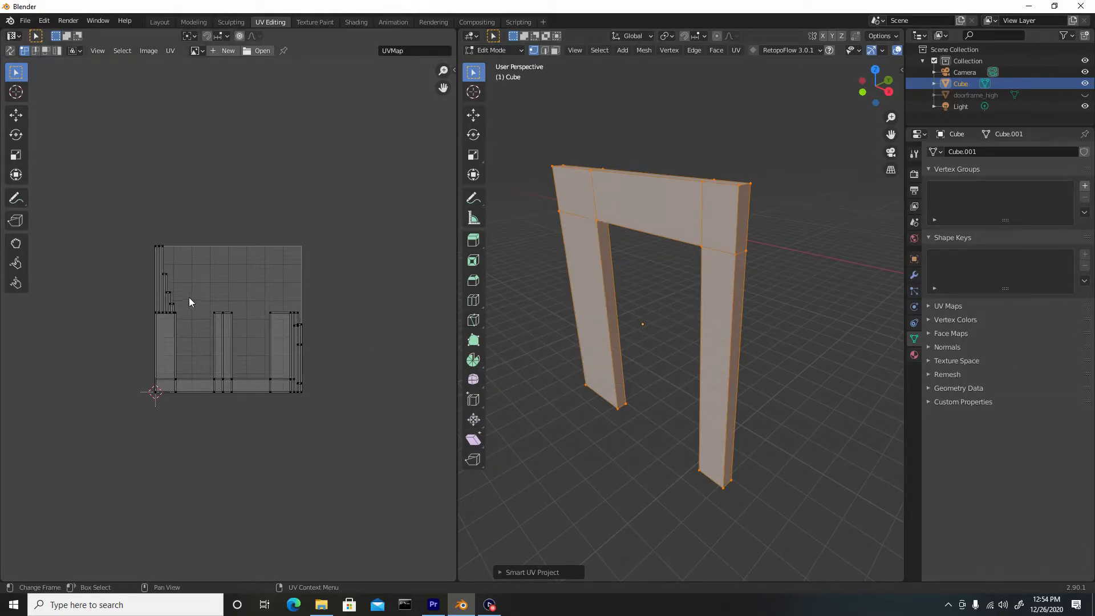
# Step: Using island selection, move the narrow upper-left UV strips into the gap between the first two tall legs of the large islands
pyautogui.scroll(3, 190, 302)
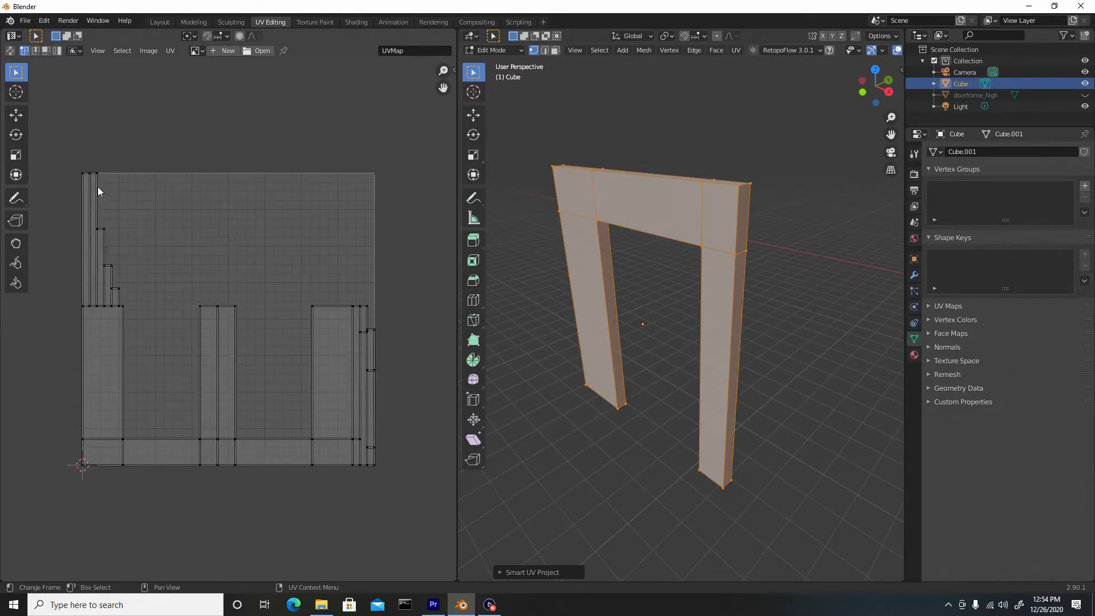
pyautogui.scroll(-2, 218, 295)
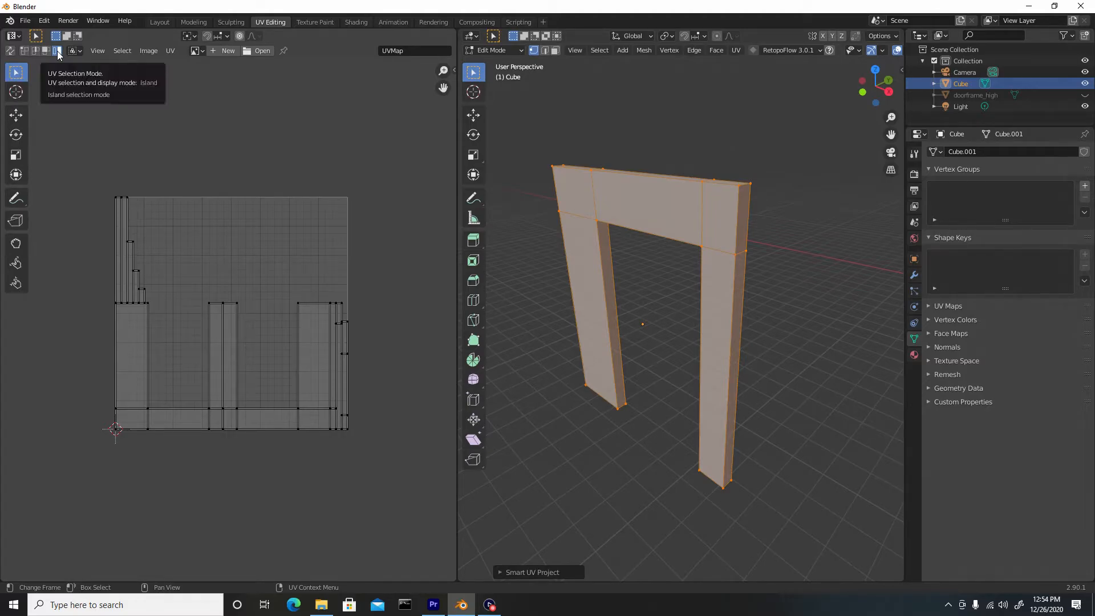
pyautogui.click(125, 227)
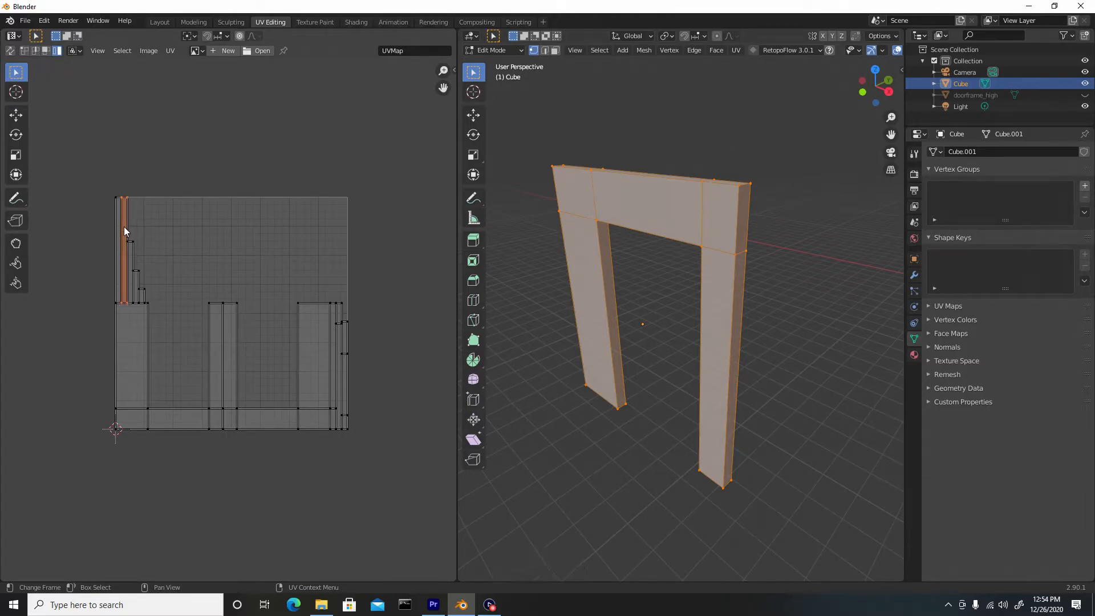
pyautogui.moveTo(81, 168); pyautogui.dragTo(176, 294)
pyautogui.click(16, 115)
pyautogui.moveTo(130, 251); pyautogui.dragTo(183, 295)
# Step: Move the narrow UV strips at the layout's right edge into the gap between the middle and right legs of the large islands
pyautogui.moveTo(379, 311); pyautogui.dragTo(333, 382)
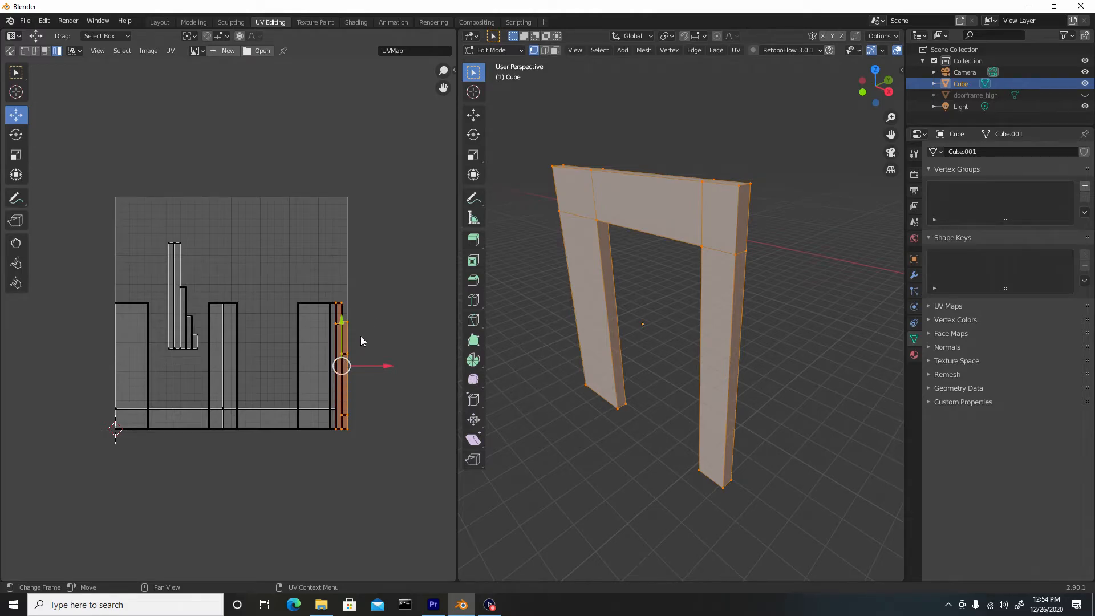
pyautogui.keyDown('shift'); pyautogui.moveTo(386, 272); pyautogui.dragTo(333, 352); pyautogui.keyUp('shift')
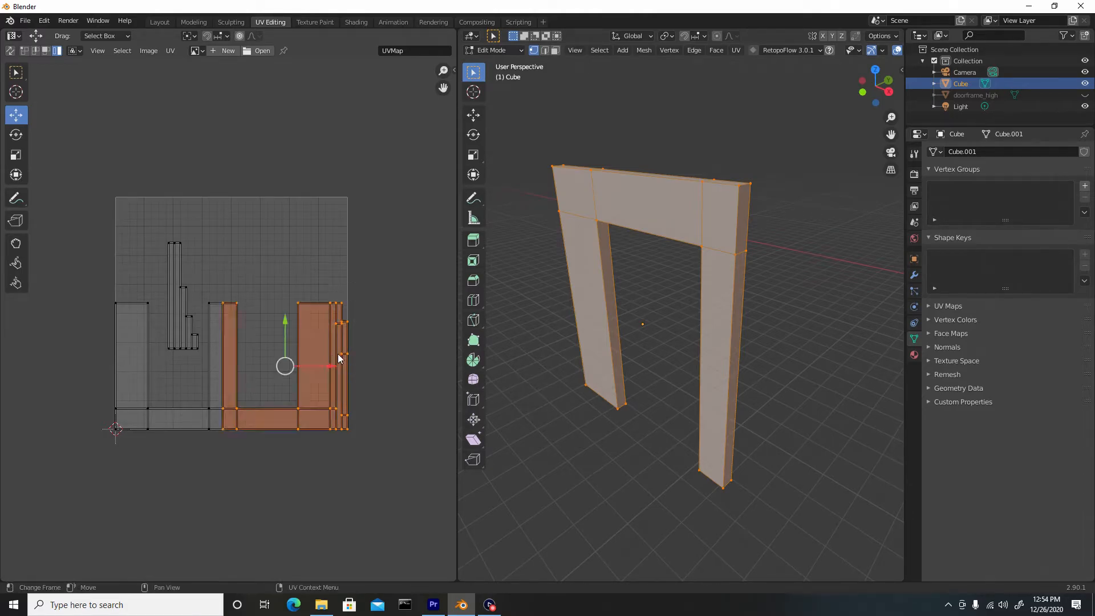
pyautogui.hotkey('ctrl', 'z')
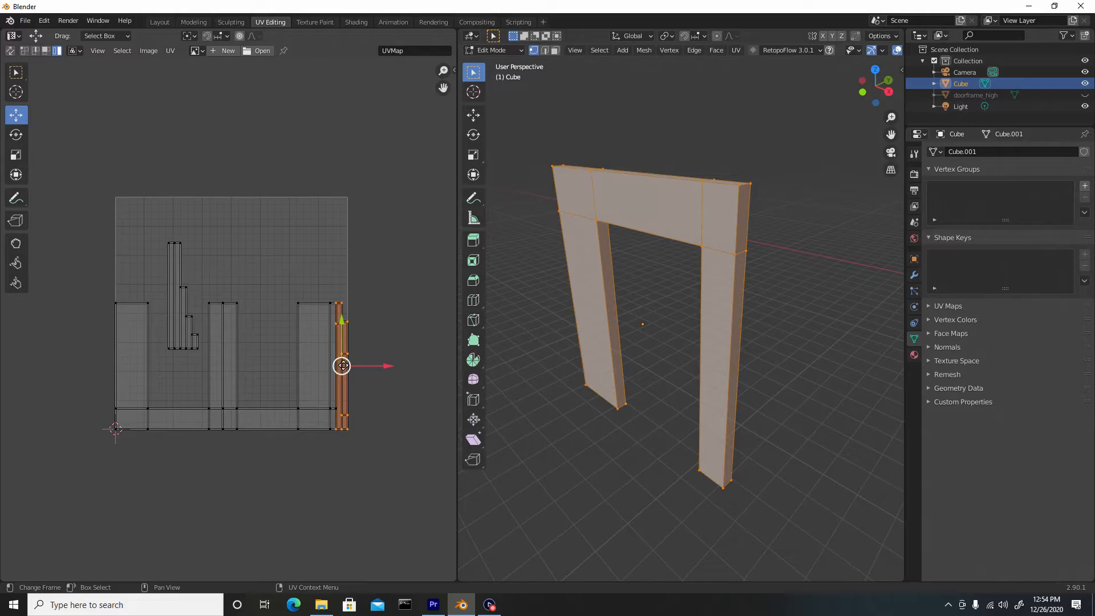
pyautogui.moveTo(341, 365); pyautogui.dragTo(263, 285)
# Step: Scale the two large frame UV islands up slightly and move them by about 0.027, 0.022 to fill the UV square's width
pyautogui.click(321, 335)
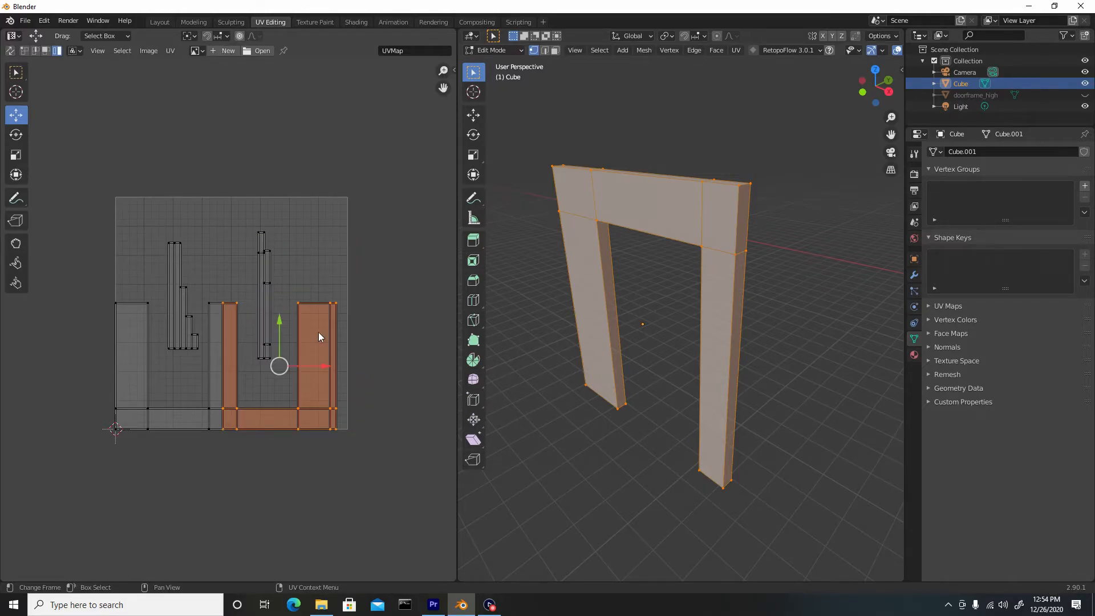
pyautogui.keyDown('shift'); pyautogui.click(216, 368); pyautogui.keyUp('shift')
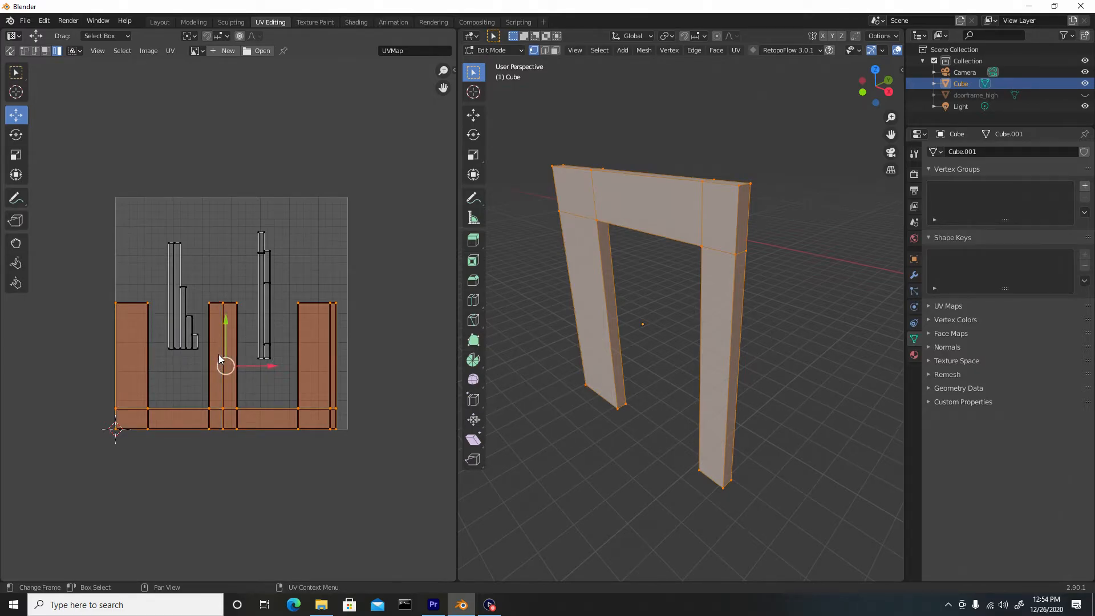
pyautogui.press('s')
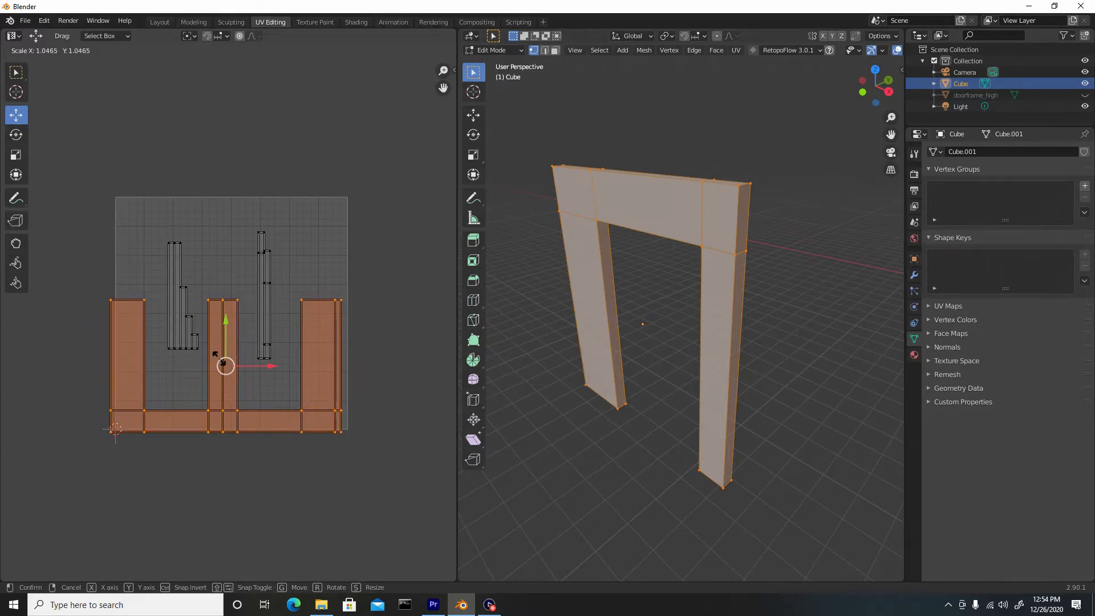
pyautogui.click(220, 363)
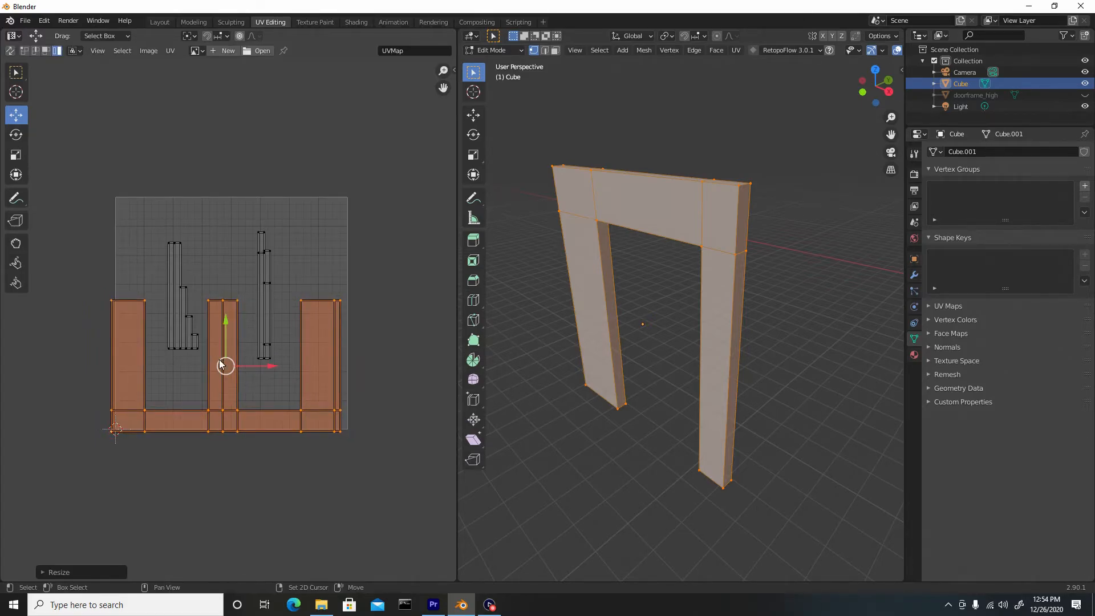
pyautogui.press('g')
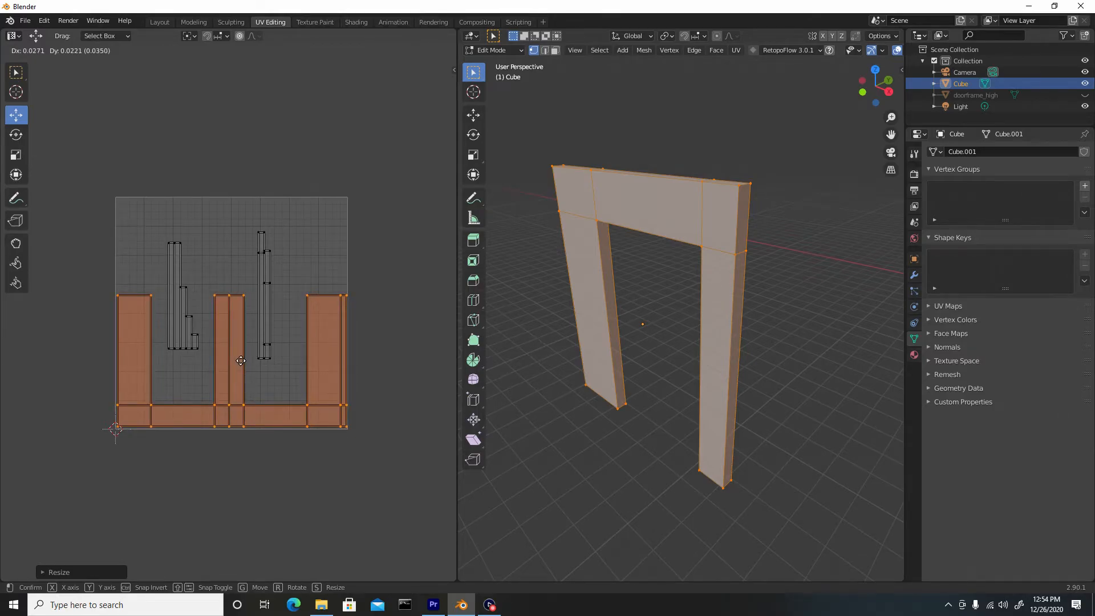
pyautogui.click(240, 360)
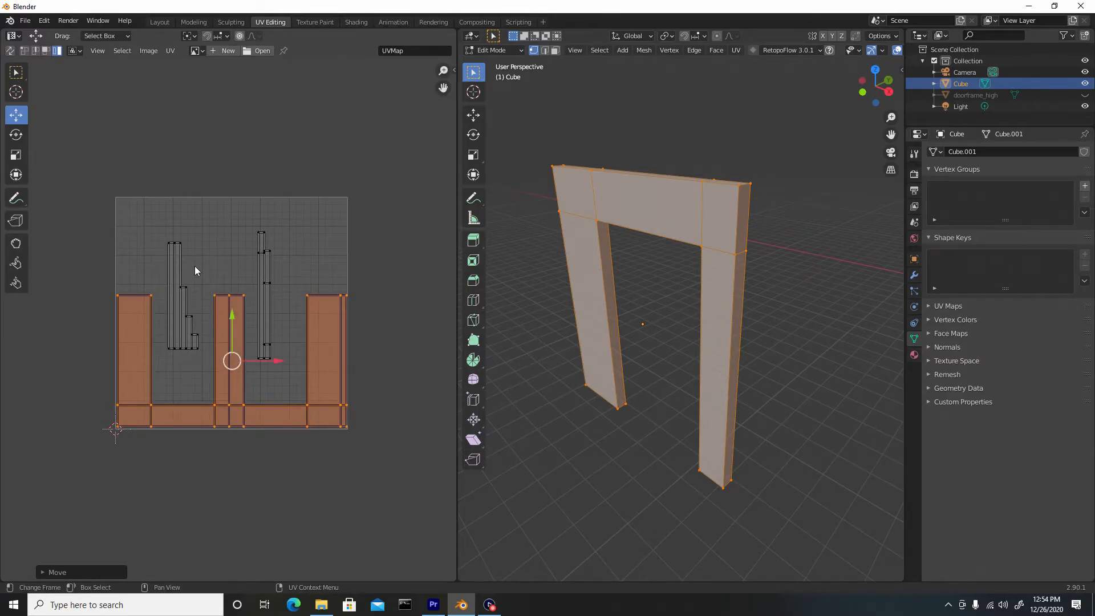
# Step: Select both groups of narrow UV strips and scale them up together
pyautogui.click(173, 345)
pyautogui.keyDown('shift'); pyautogui.moveTo(302, 217); pyautogui.dragTo(248, 365); pyautogui.keyUp('shift')
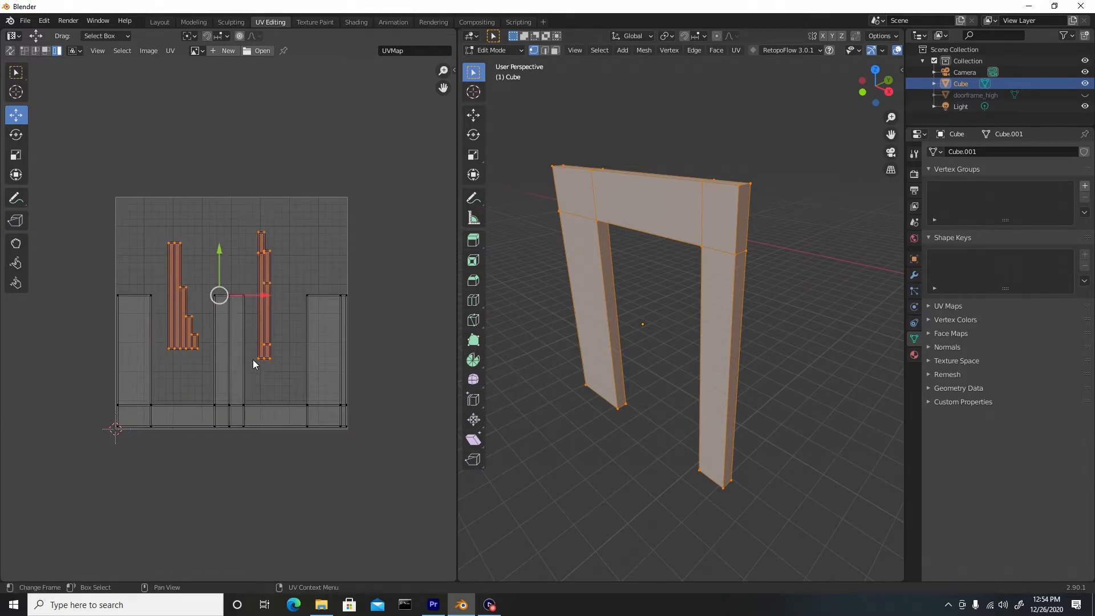
pyautogui.press('s')
pyautogui.click(278, 387)
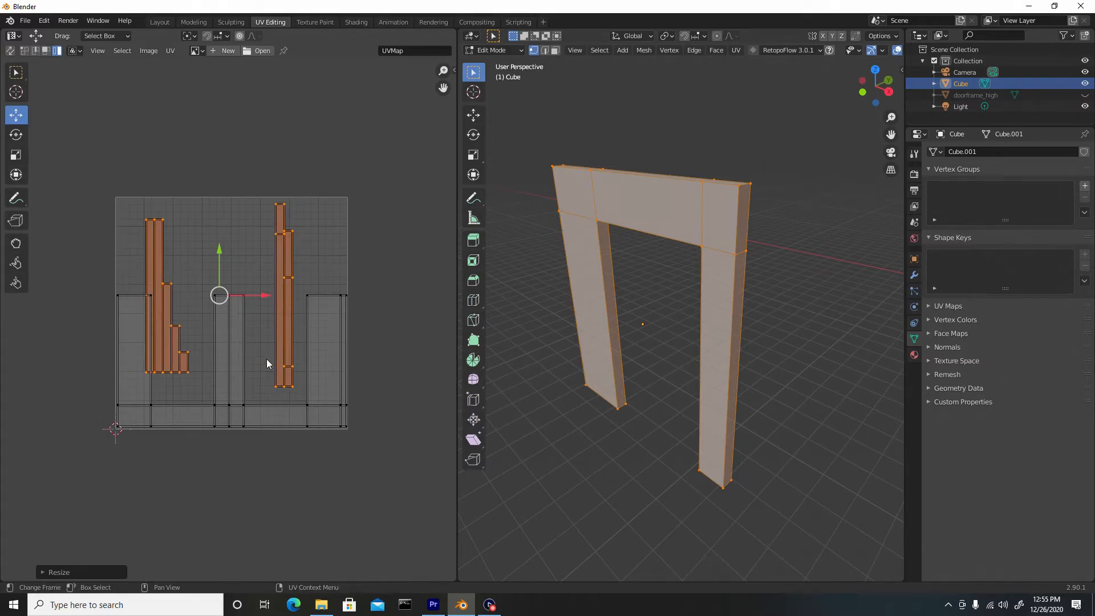
# Step: Shift both groups of narrow UV strips slightly right and down, then move the right group back left between the large islands' legs
pyautogui.moveTo(221, 295); pyautogui.dragTo(235, 298)
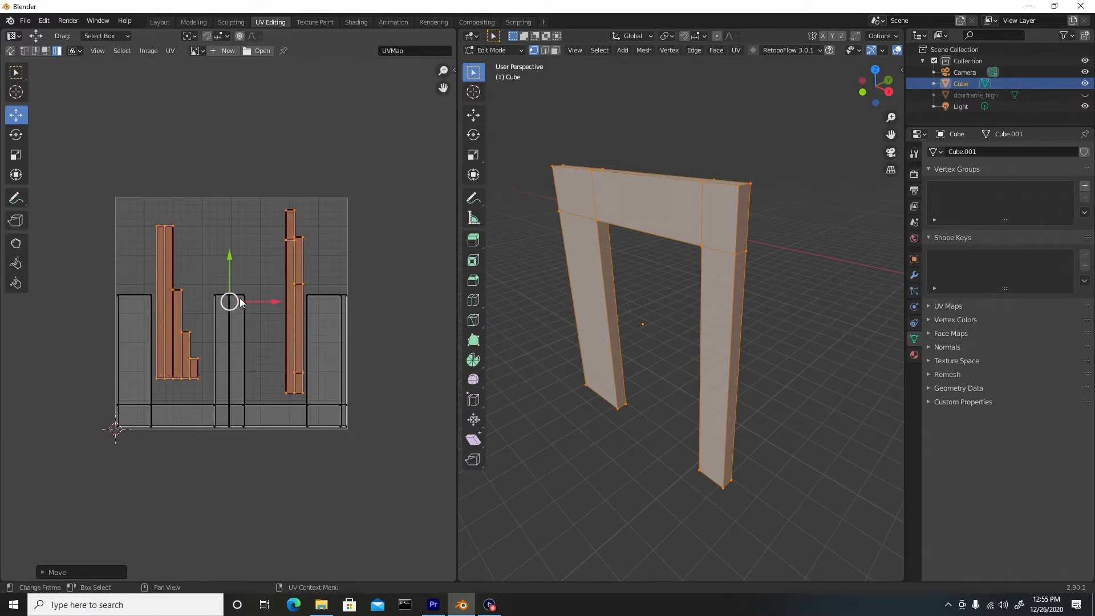
pyautogui.moveTo(258, 234); pyautogui.dragTo(274, 300)
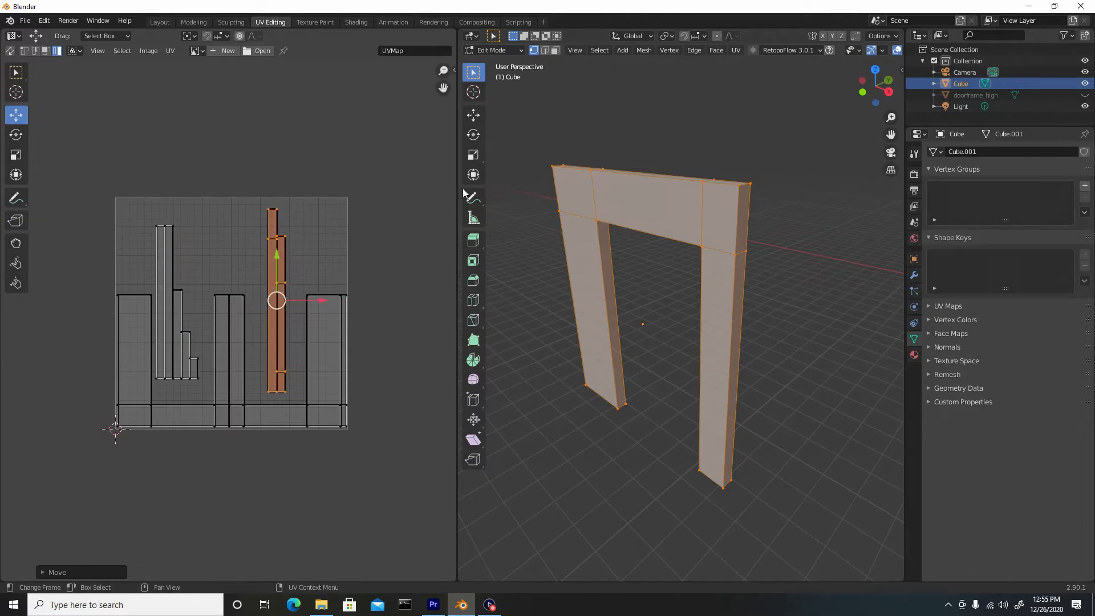
# Step: Export only the selected low-poly door frame as a Wavefront OBJ named doorframe_low into the Low Poly folder
pyautogui.click(159, 22)
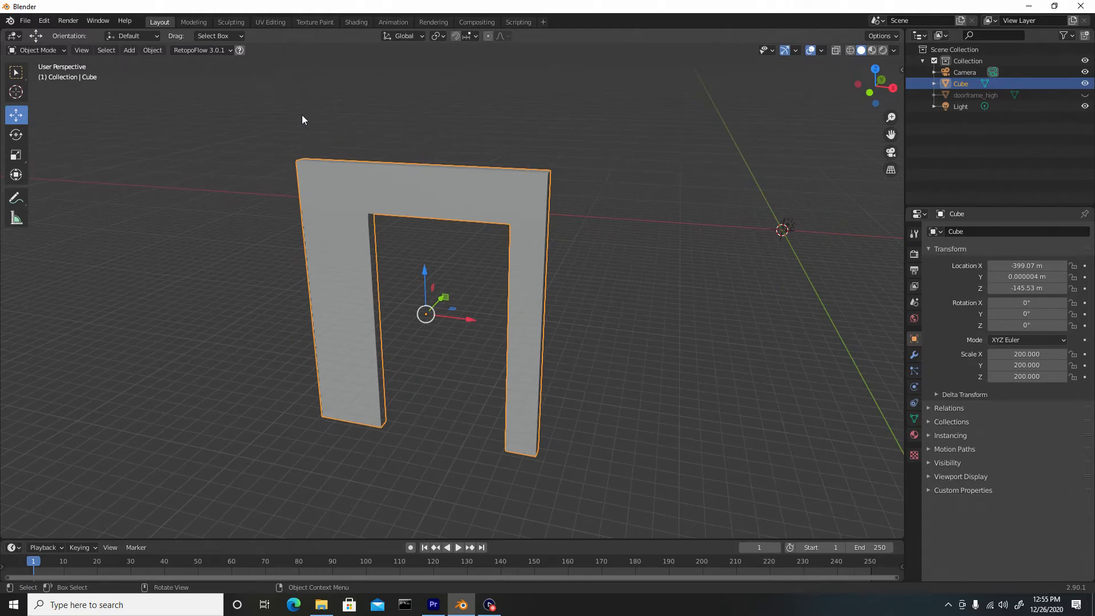
pyautogui.click(25, 21)
pyautogui.moveTo(57, 187)
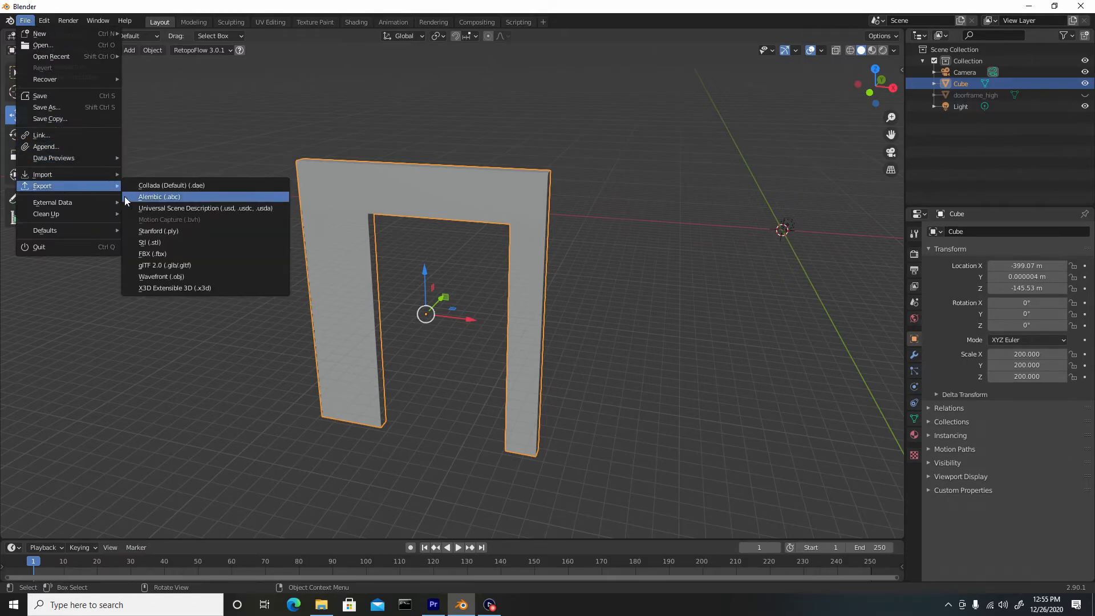
pyautogui.click(189, 277)
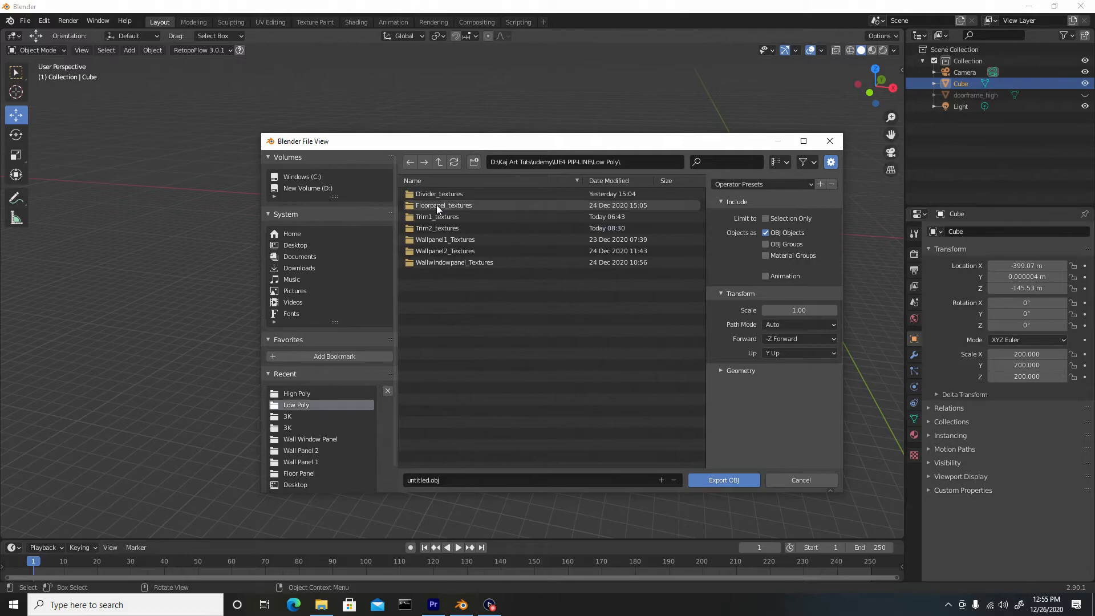
pyautogui.click(766, 219)
pyautogui.click(468, 479)
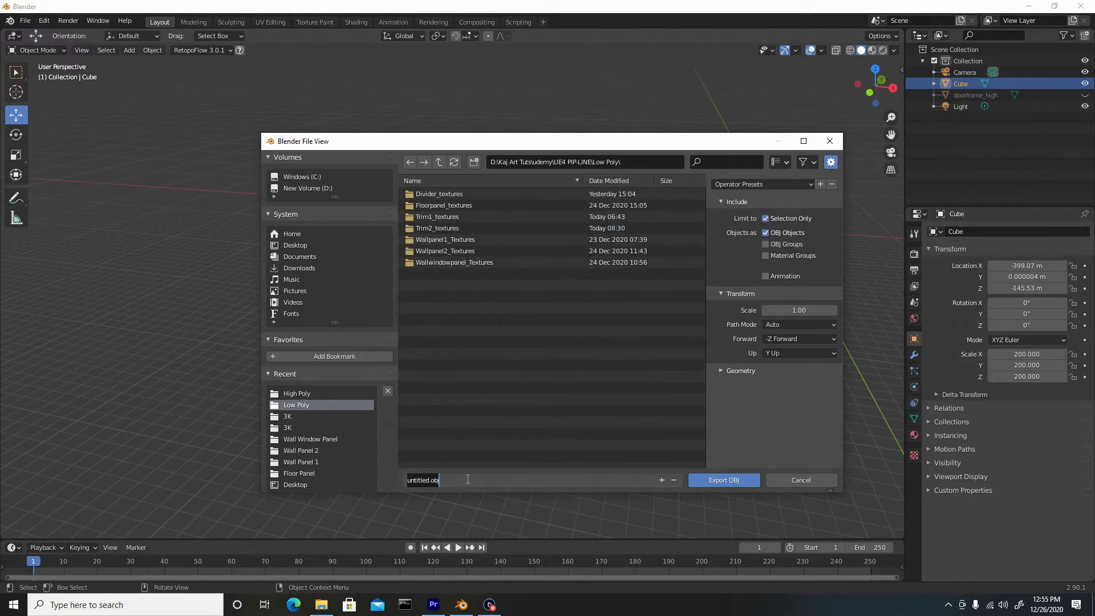
pyautogui.write('d')
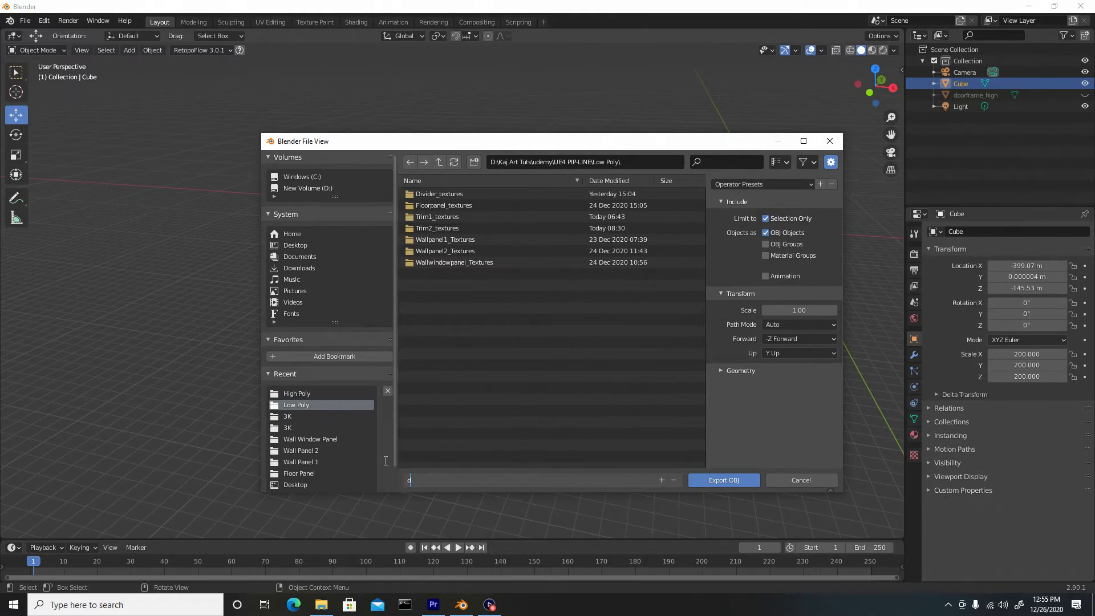
pyautogui.write('oorframe_low')
pyautogui.click(725, 482)
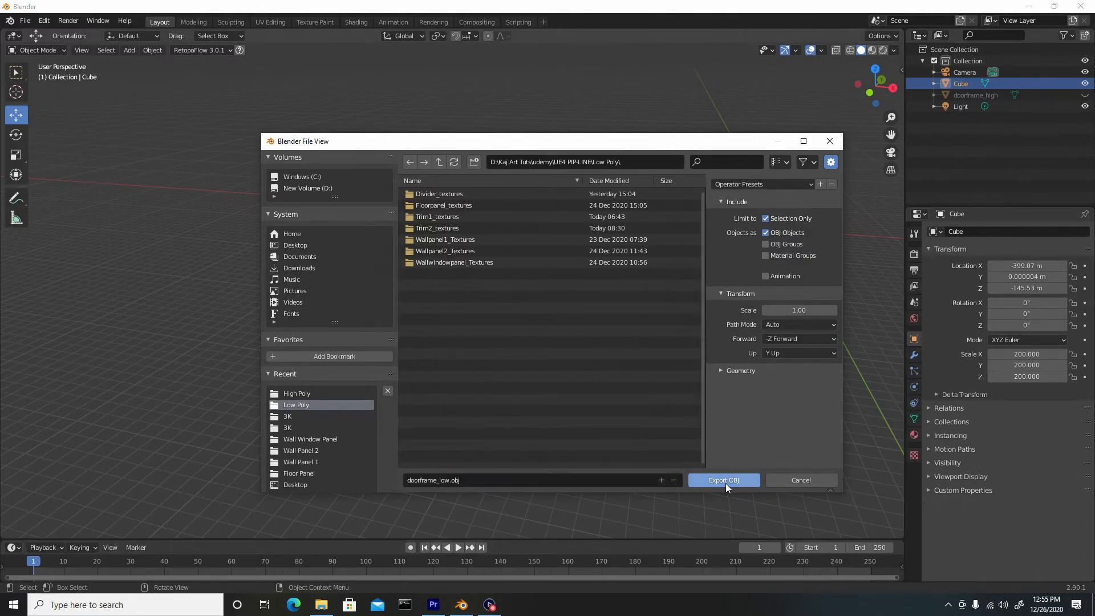
pyautogui.click(725, 479)
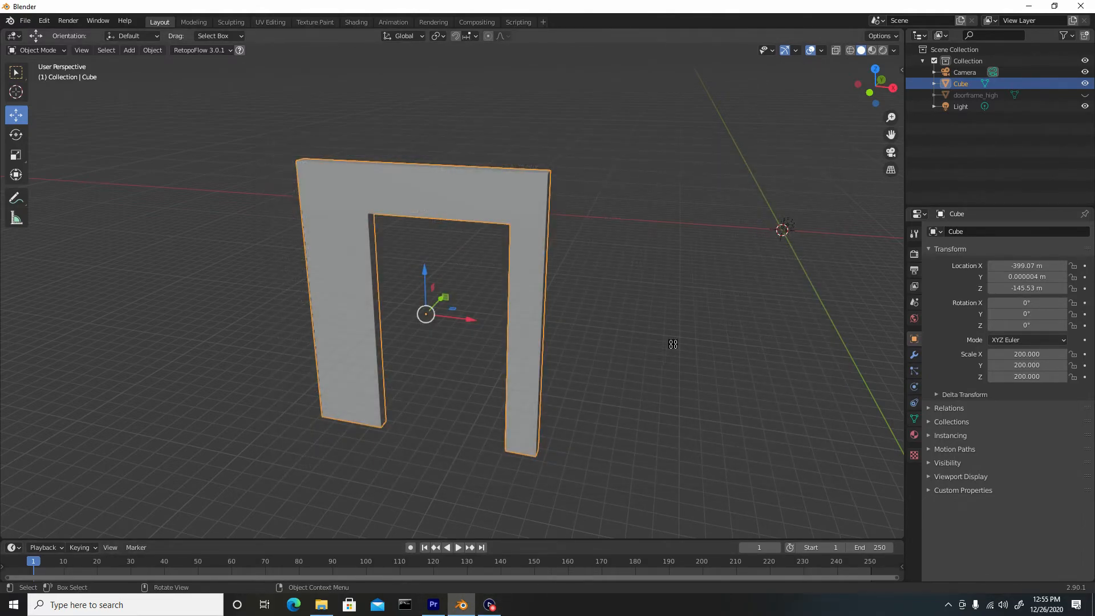
# Step: Hide the low-poly Cube, unhide doorframe_high, and show its mesh in Edit Mode with edge selection
pyautogui.click(1084, 83)
pyautogui.click(1084, 94)
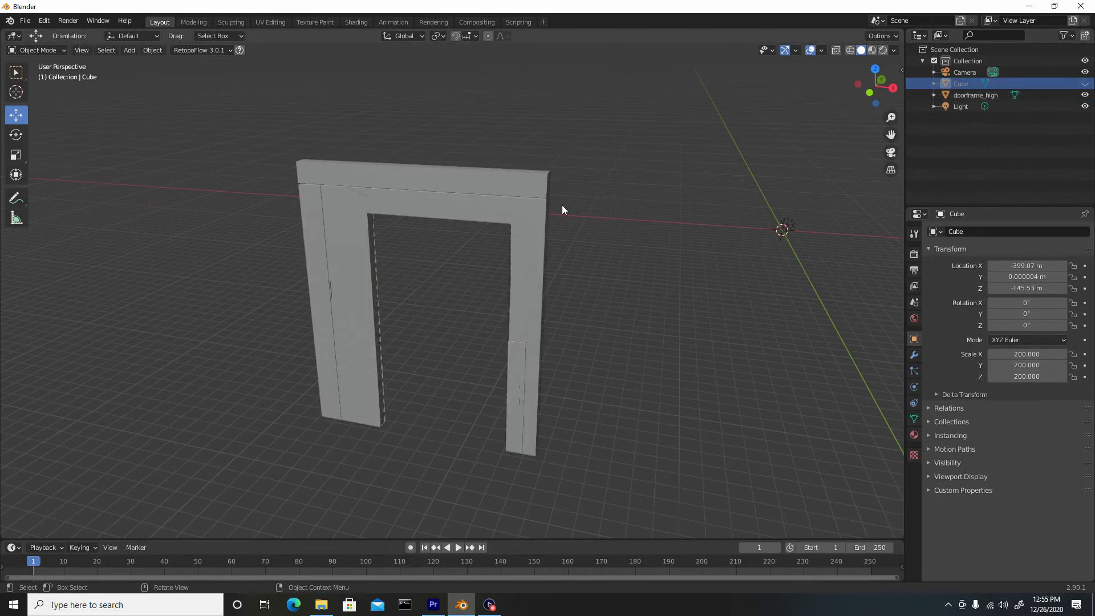
pyautogui.click(515, 208)
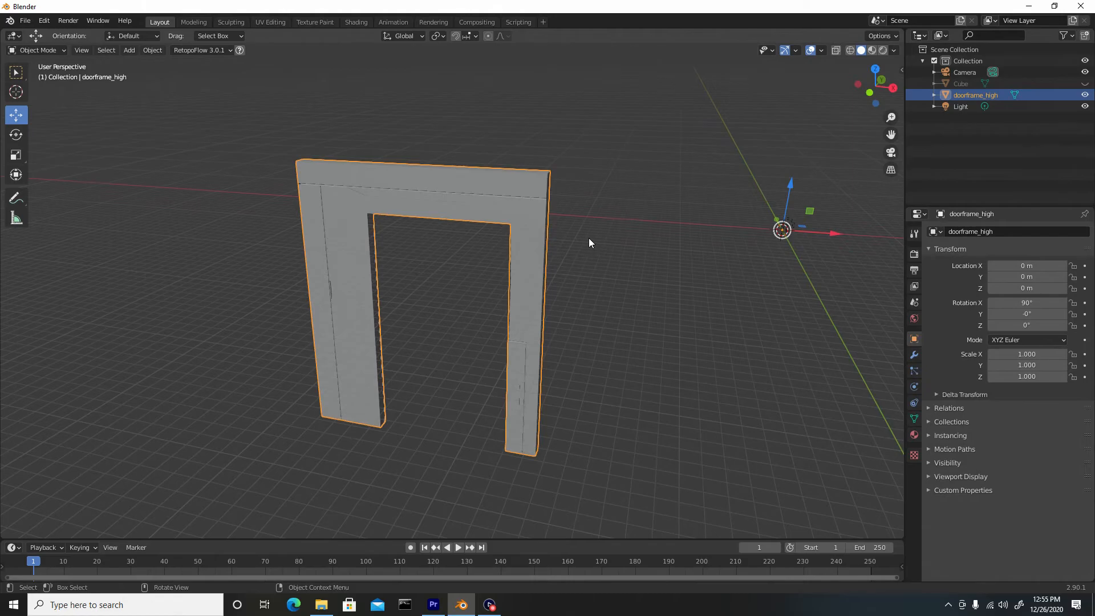
pyautogui.press('Tab')
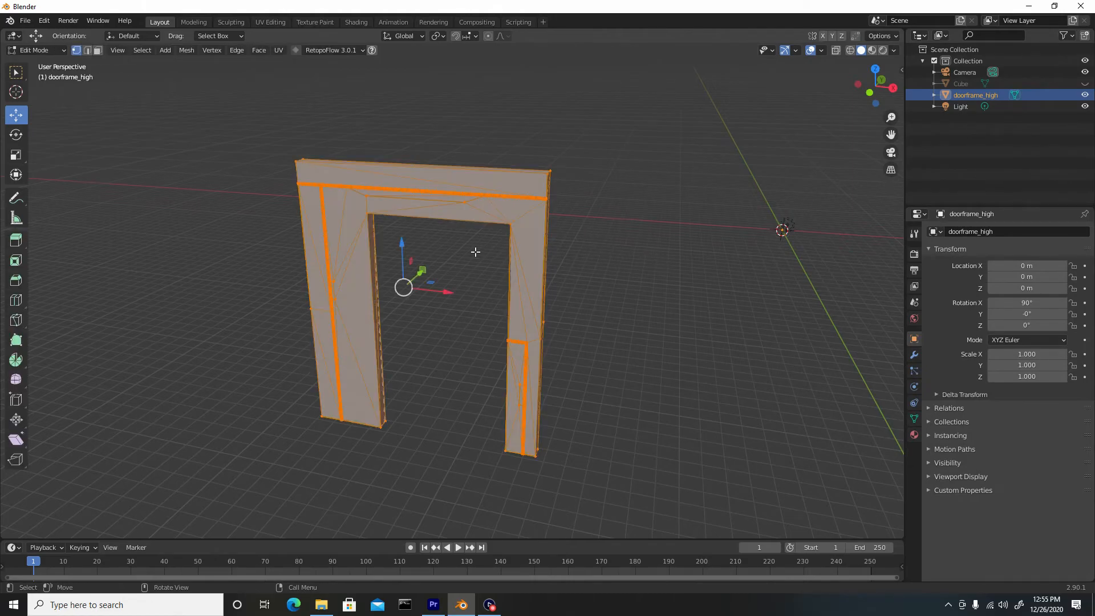
pyautogui.click(86, 50)
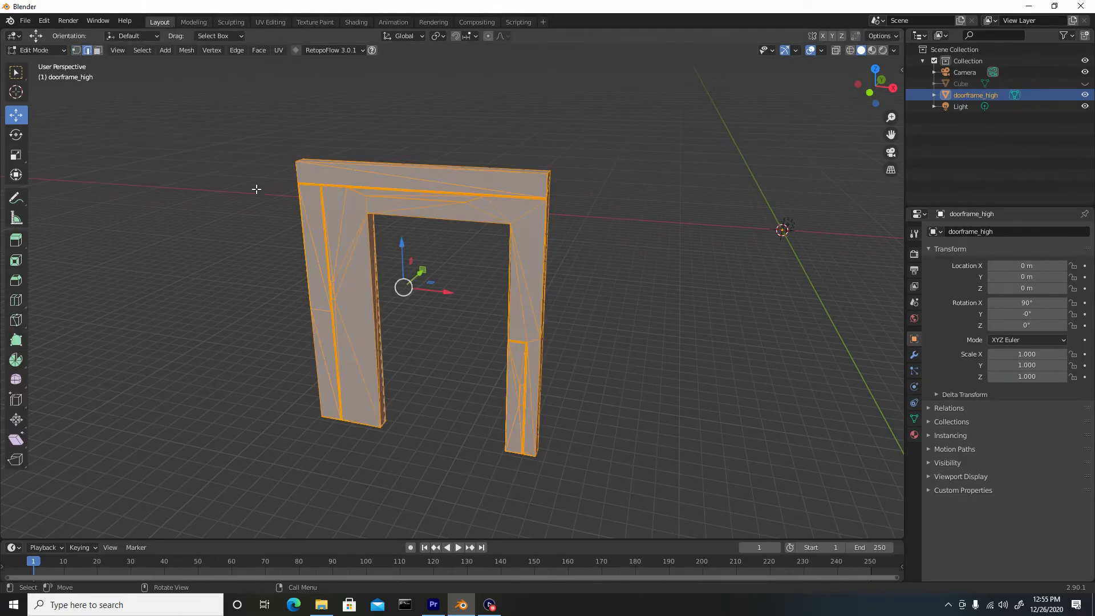
# Step: Add a Remesh modifier to doorframe_high in Sharp mode with an octree depth of 10
pyautogui.click(914, 355)
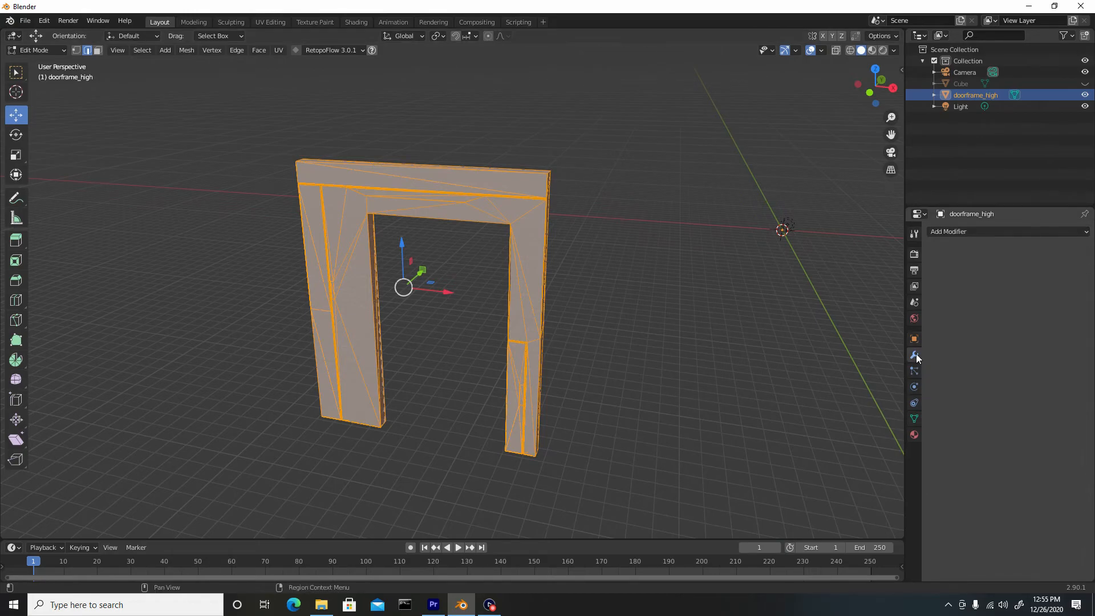
pyautogui.click(963, 231)
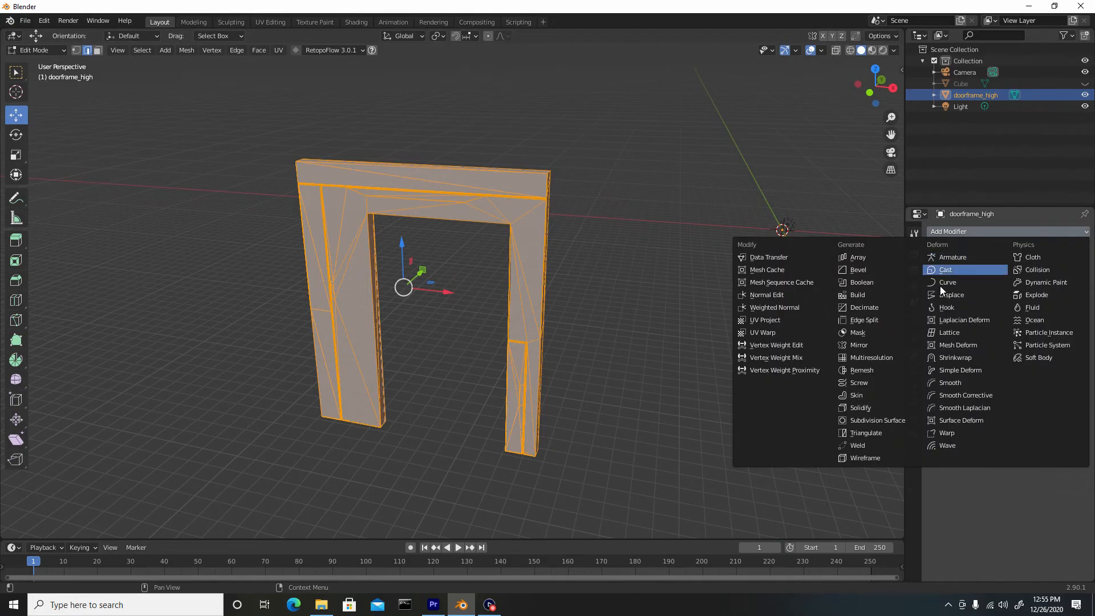
pyautogui.click(872, 370)
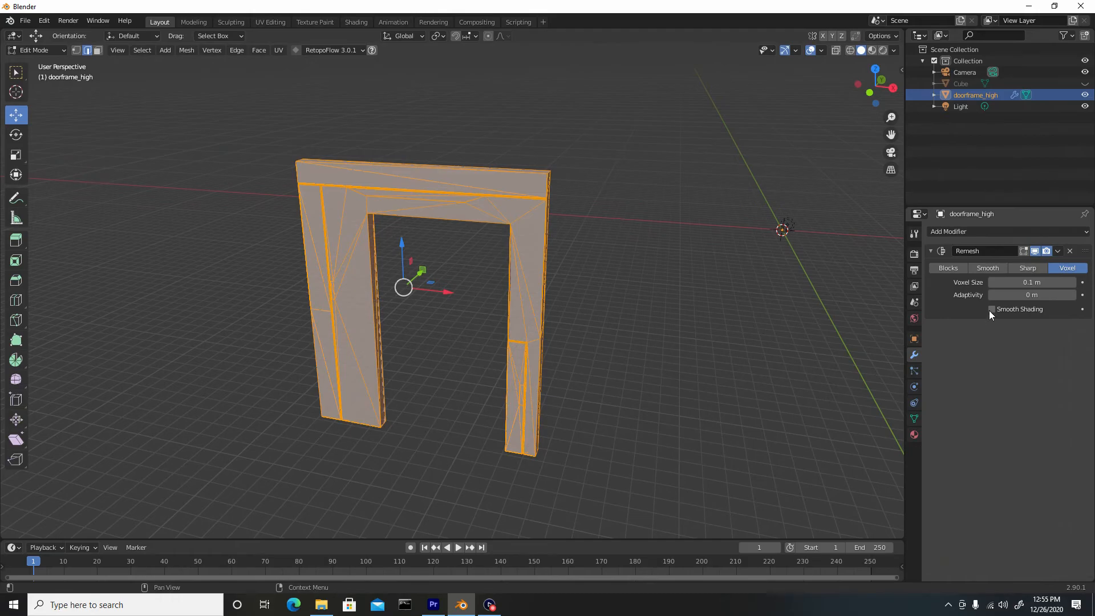
pyautogui.click(1028, 268)
pyautogui.click(1033, 284)
pyautogui.write('10')
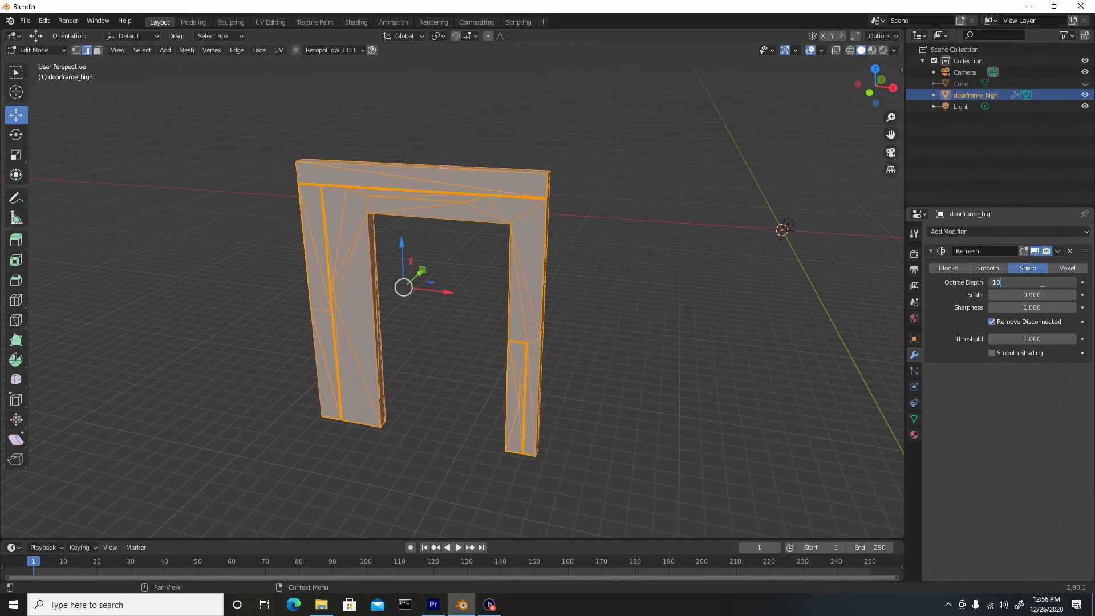
pyautogui.press('Return')
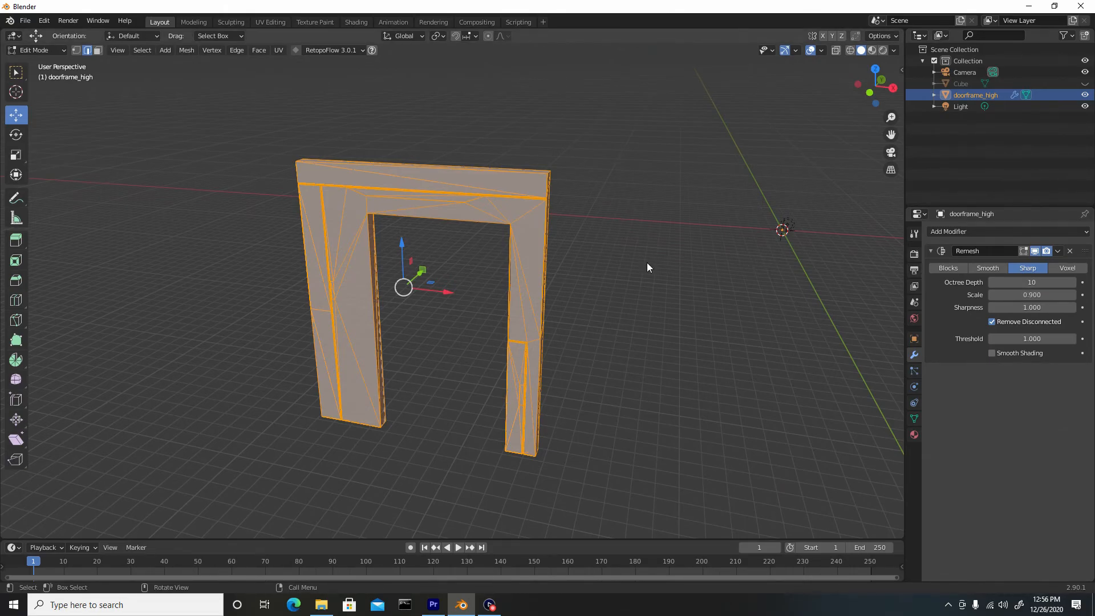
# Step: Return doorframe_high to Object Mode and apply its Remesh modifier
pyautogui.press('Tab')
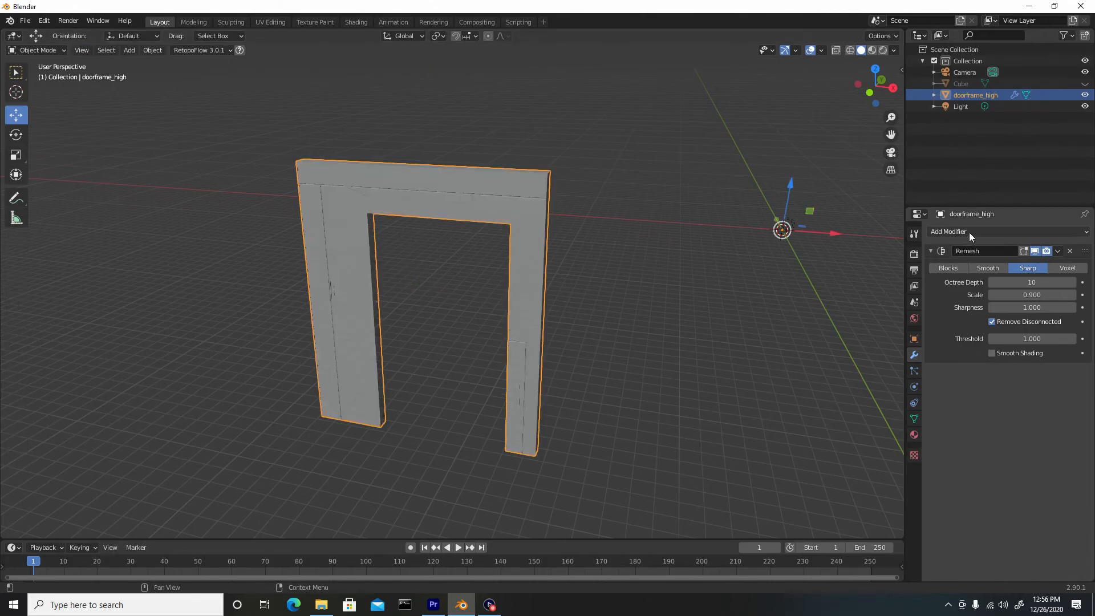
pyautogui.click(1056, 251)
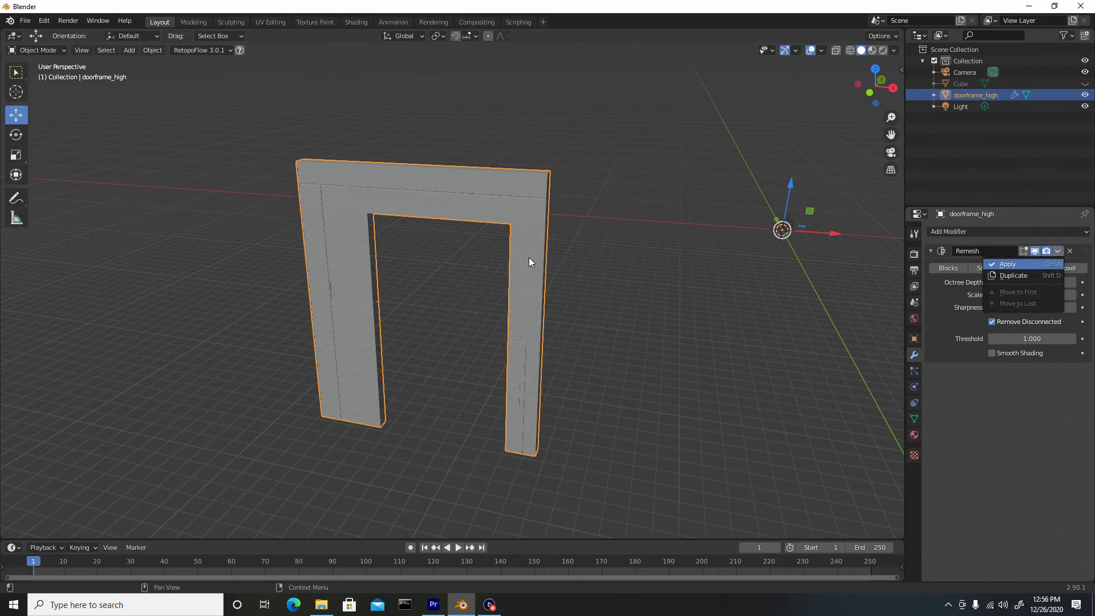
pyautogui.hotkey('ctrl', 'a')
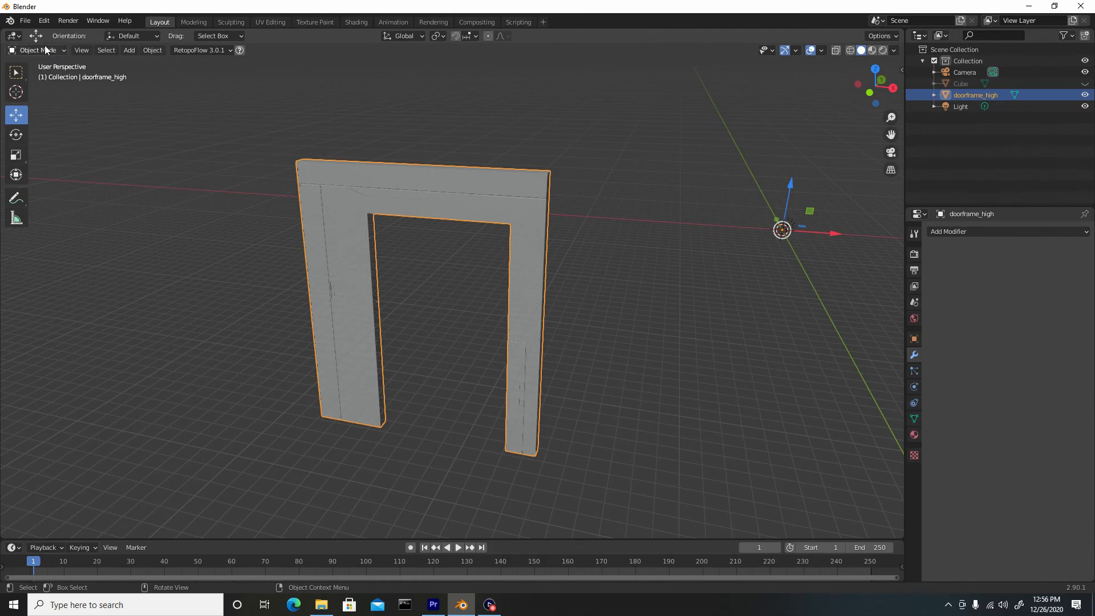
# Step: Export the selected remeshed door frame as a Wavefront OBJ, overwriting doorframe_high.obj in the High Poly folder
pyautogui.click(27, 21)
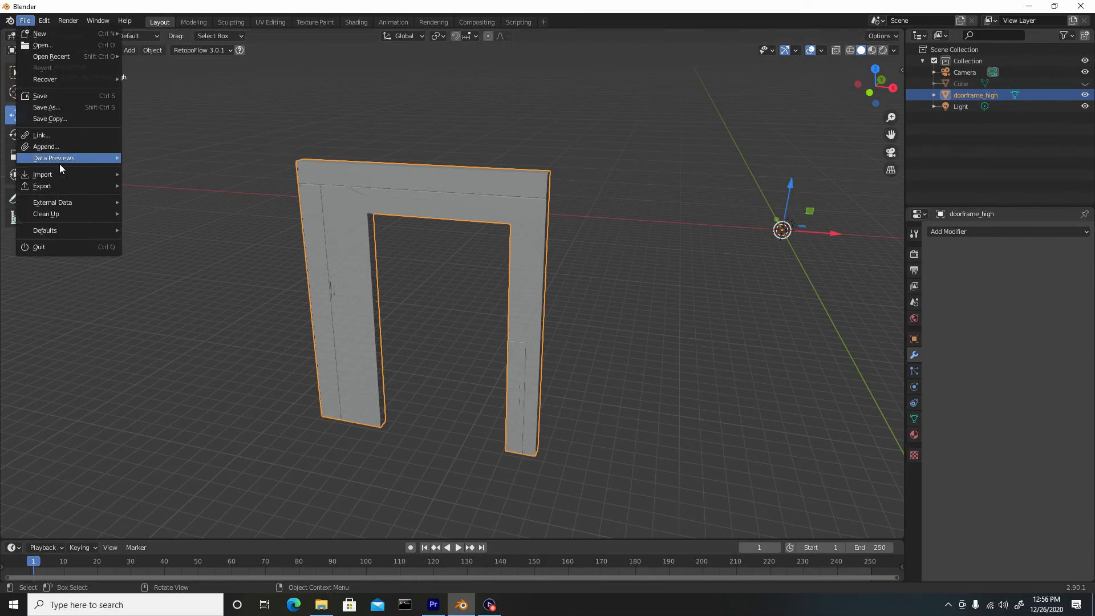
pyautogui.moveTo(69, 189)
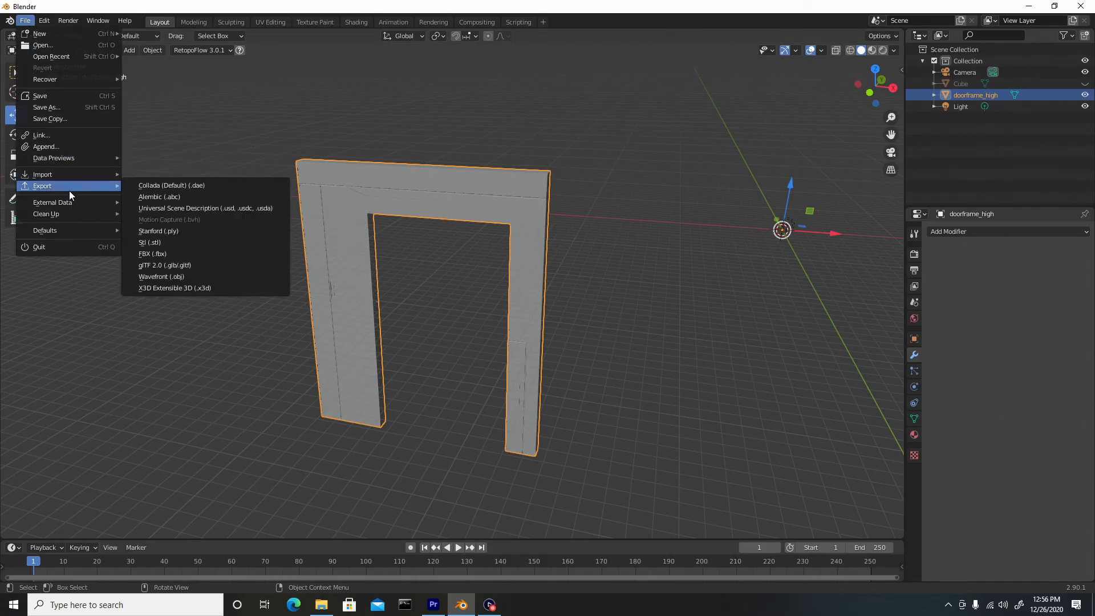
pyautogui.click(189, 276)
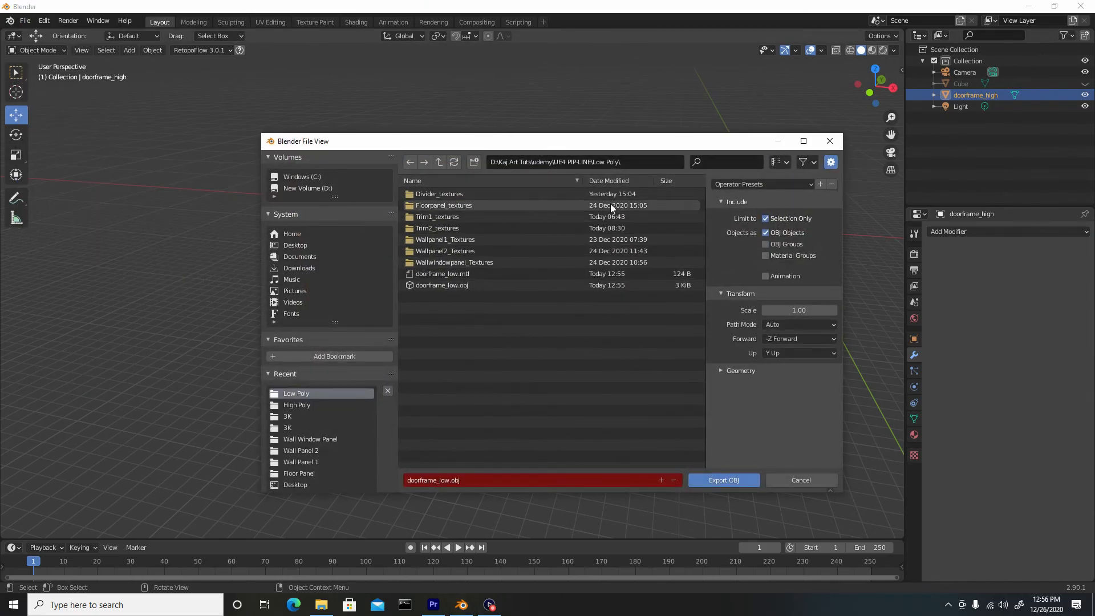
pyautogui.click(439, 162)
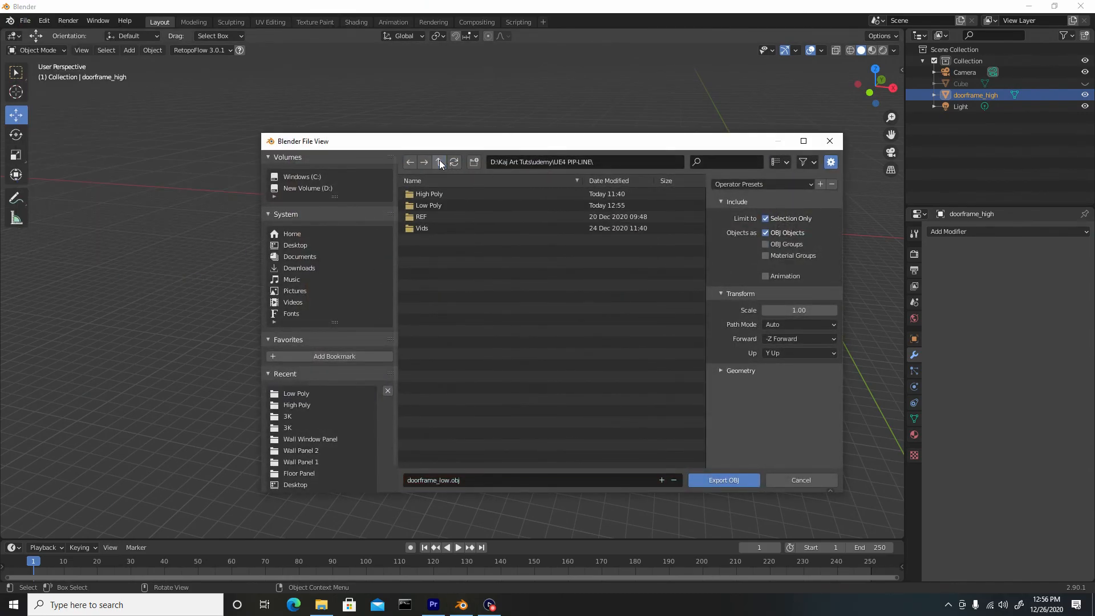
pyautogui.click(442, 193)
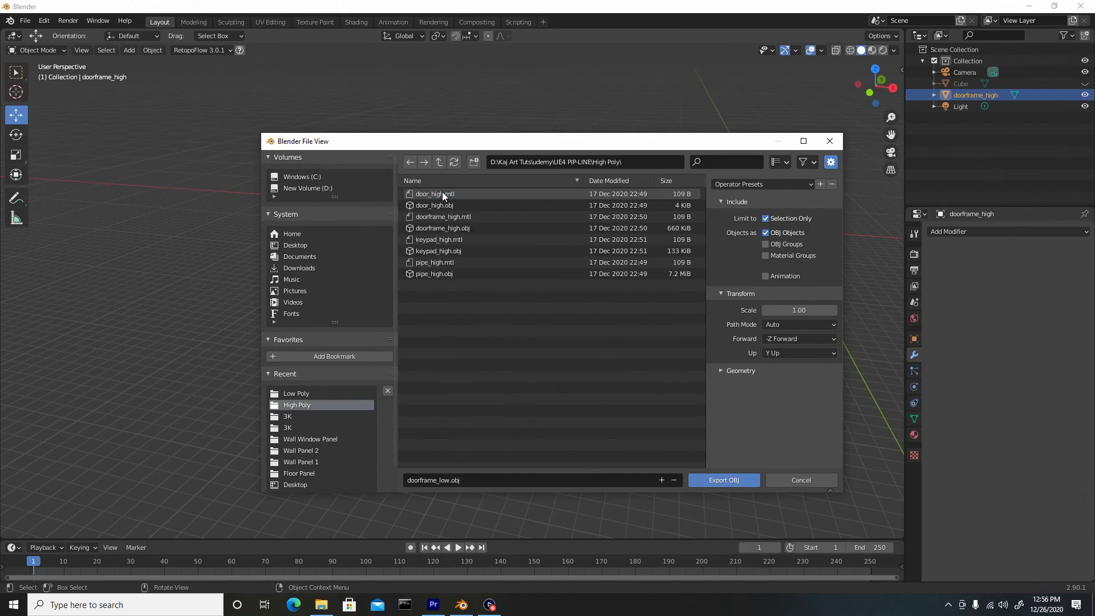
pyautogui.click(434, 228)
pyautogui.click(722, 480)
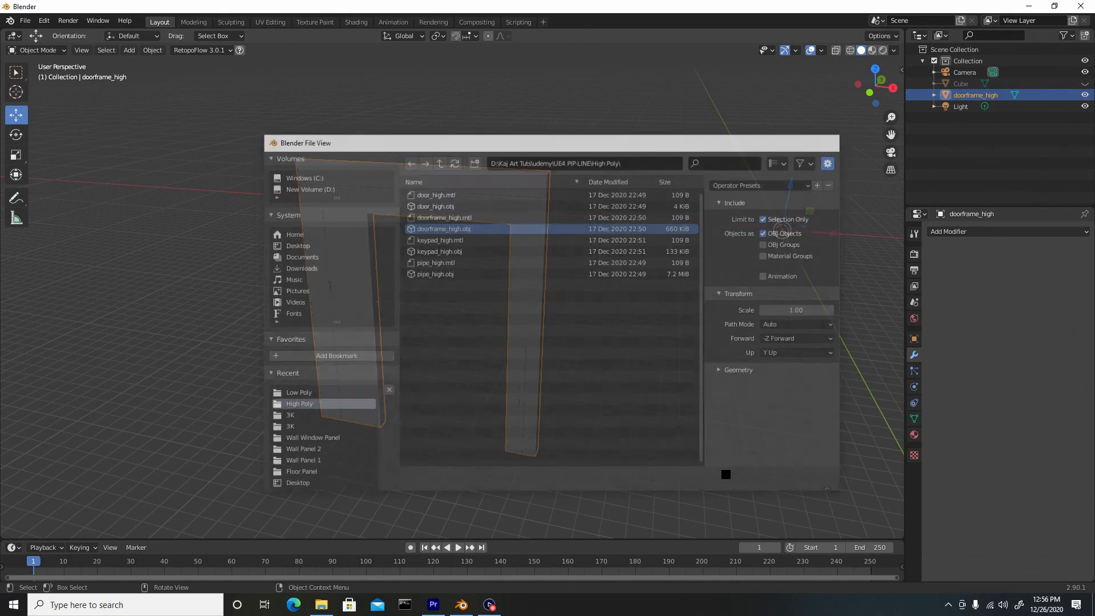